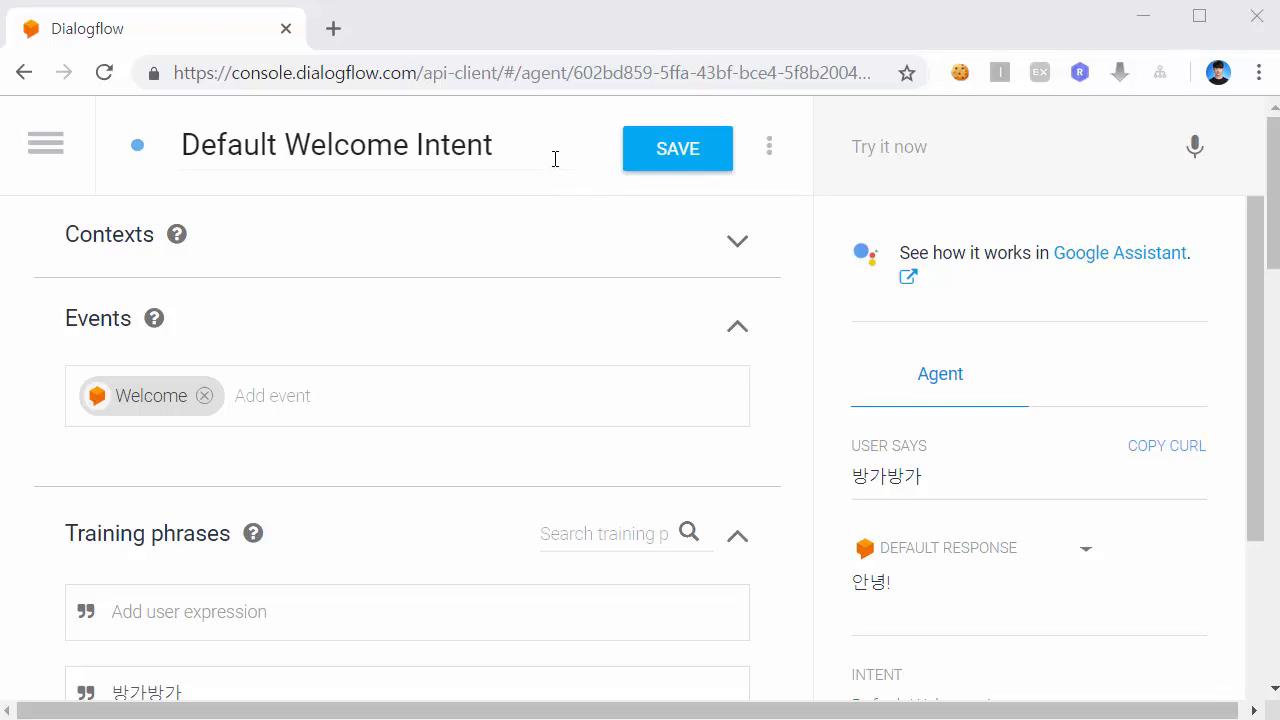
drag(554, 159, 421, 150)
click(443, 168)
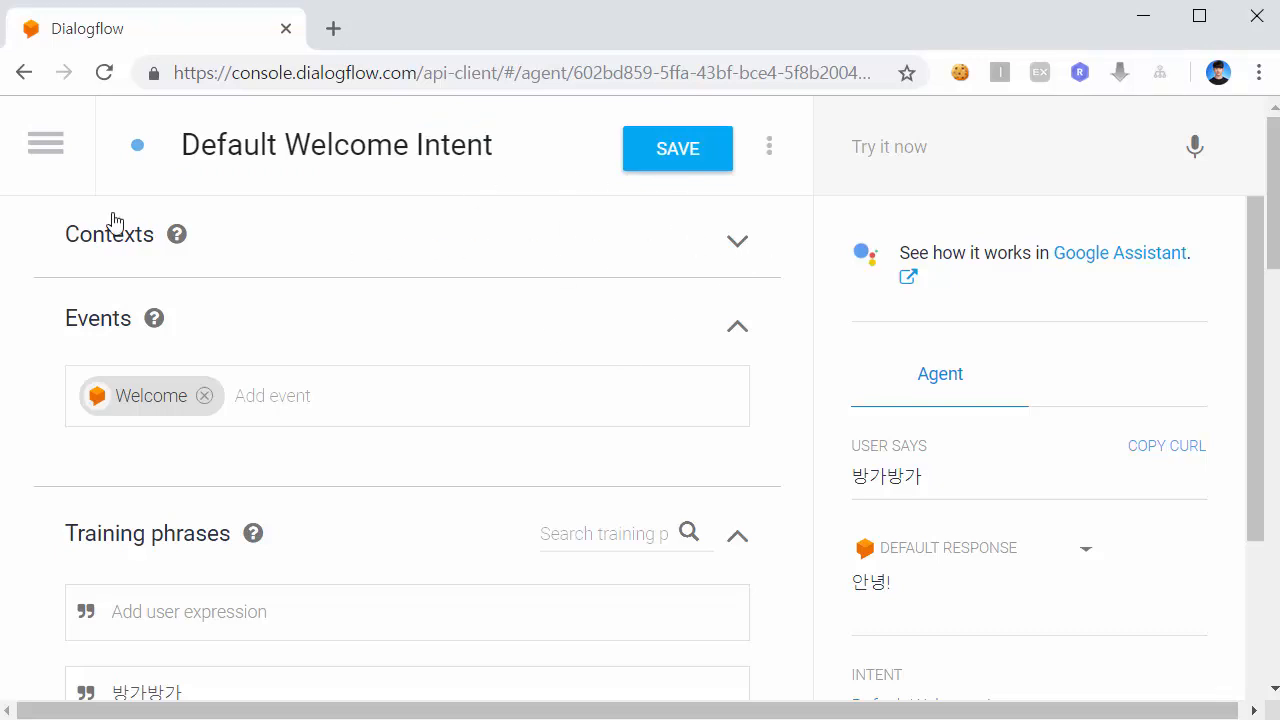
Start a new intent in the FirstAgent agent
click(45, 143)
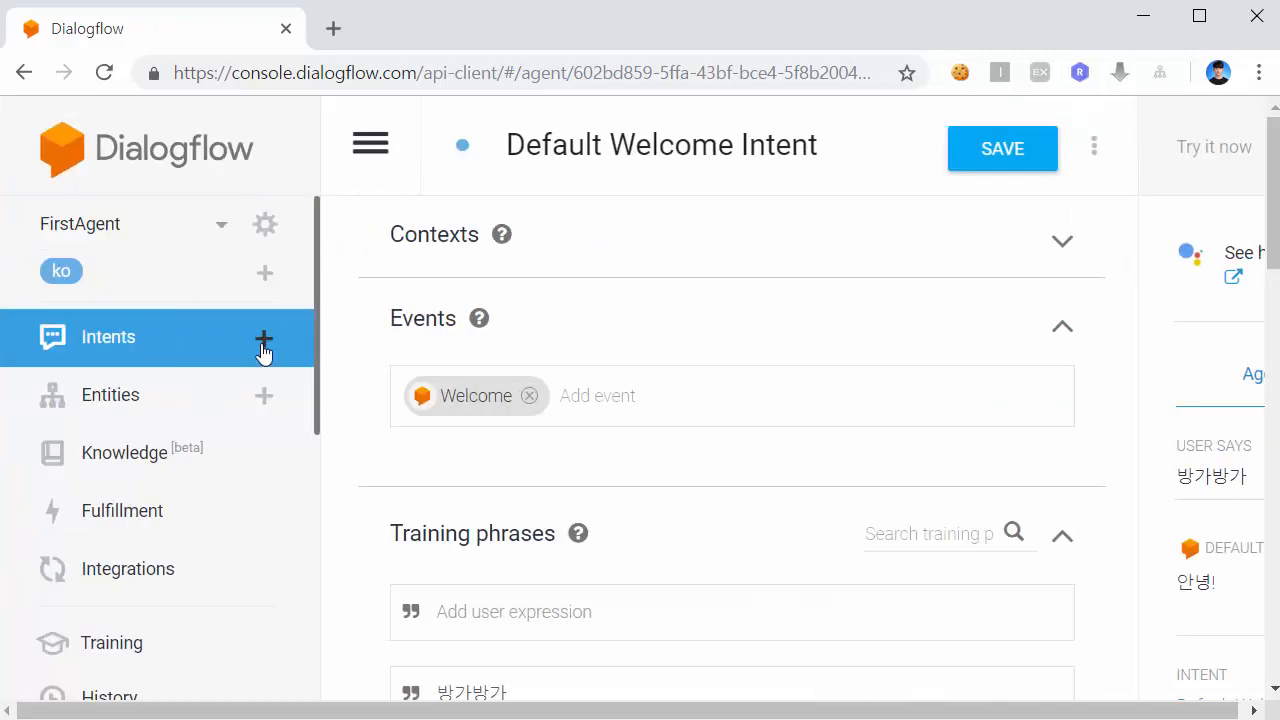
click(262, 350)
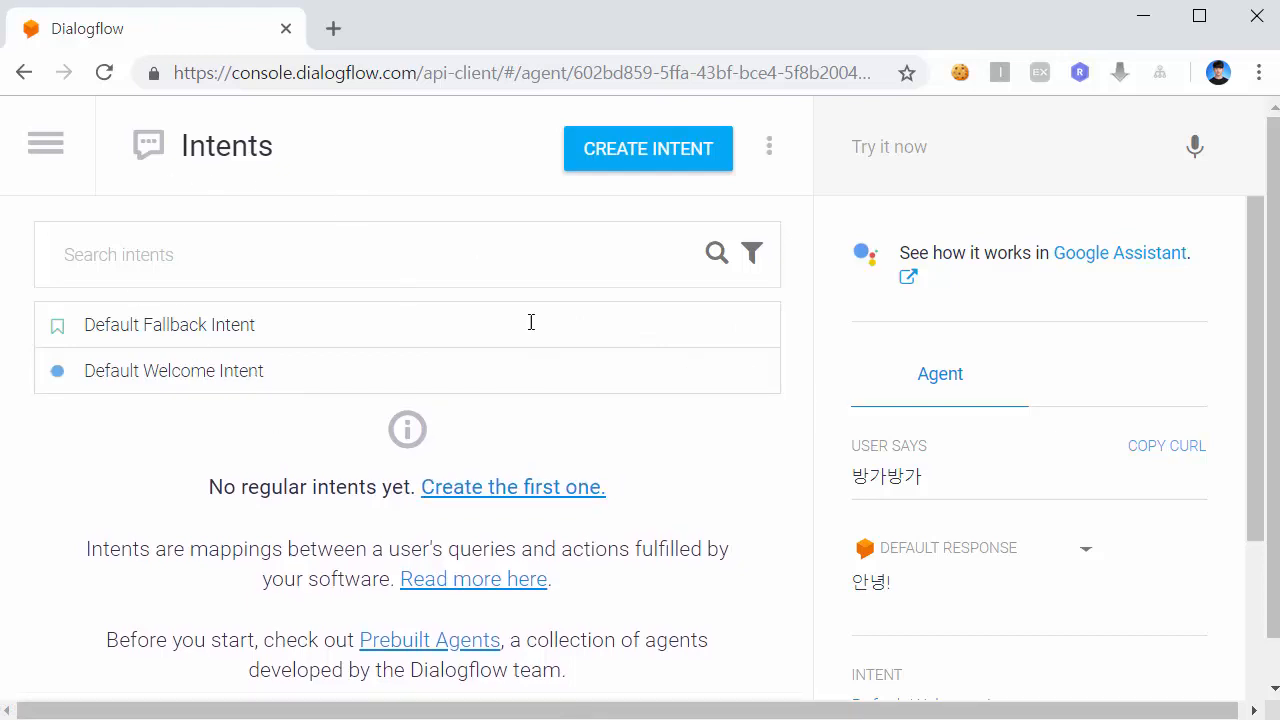
click(50, 145)
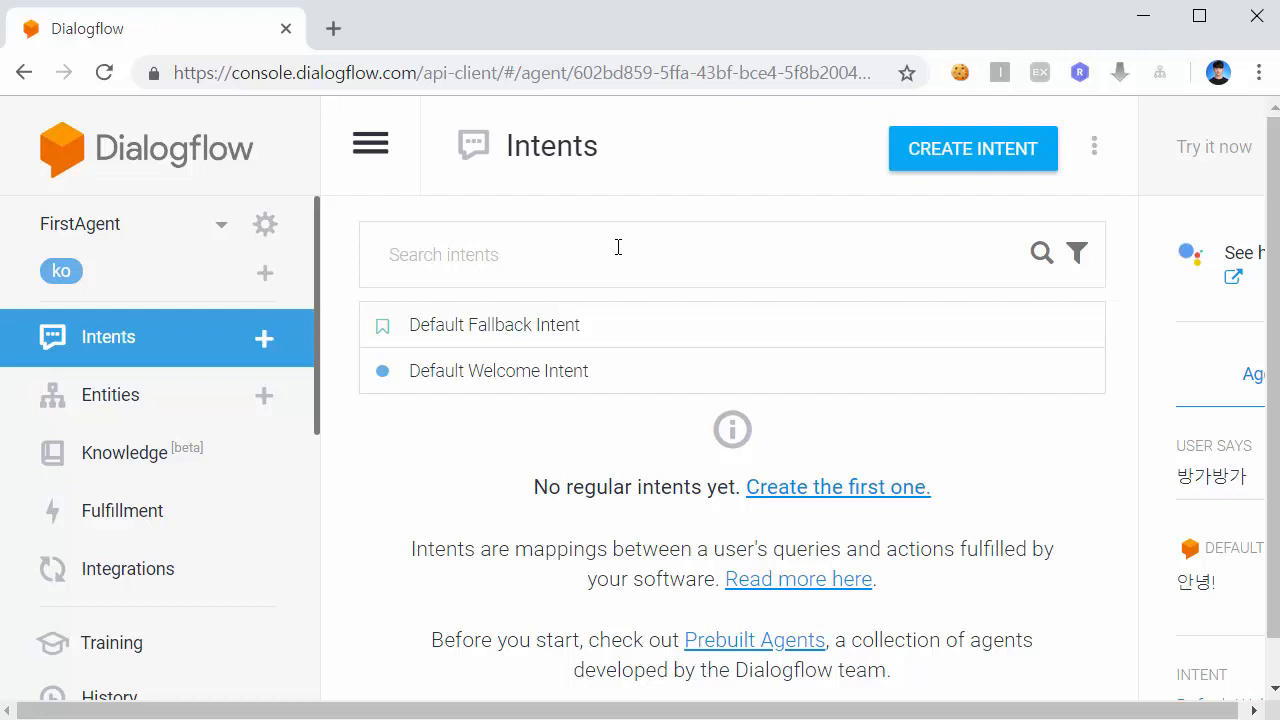
click(264, 338)
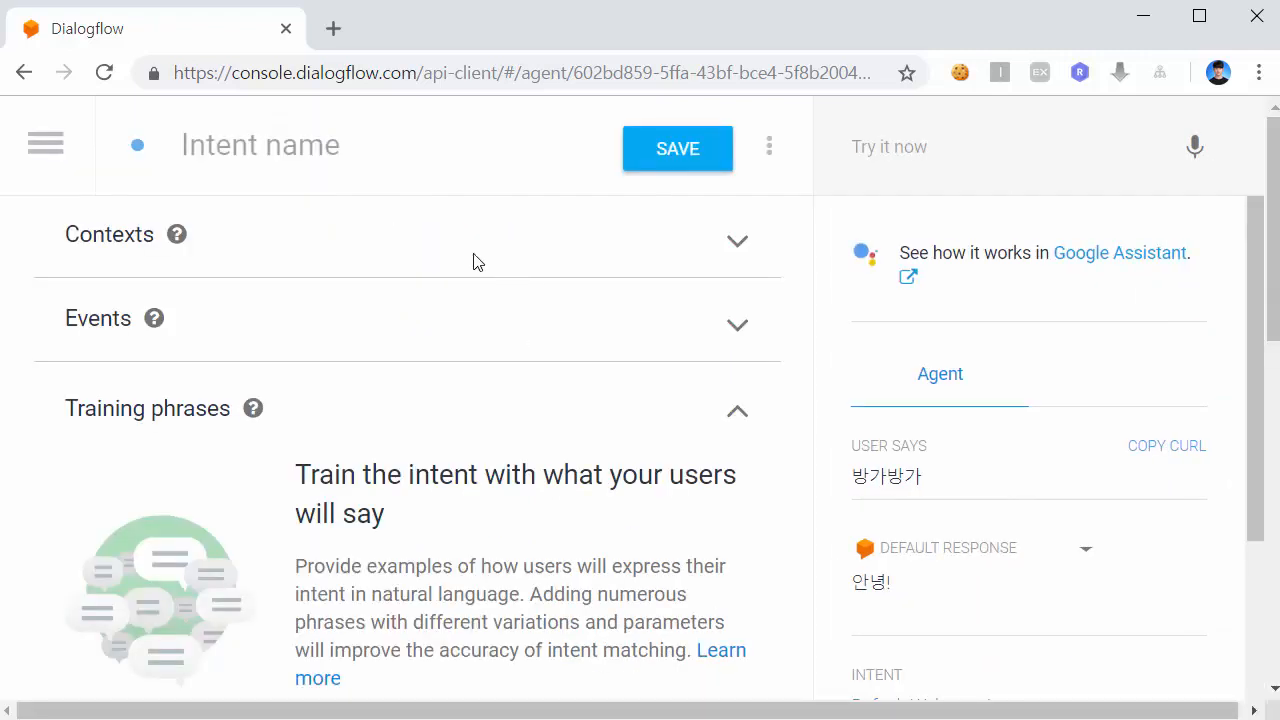
Name the new intent "Course Reversation" and save it
click(358, 150)
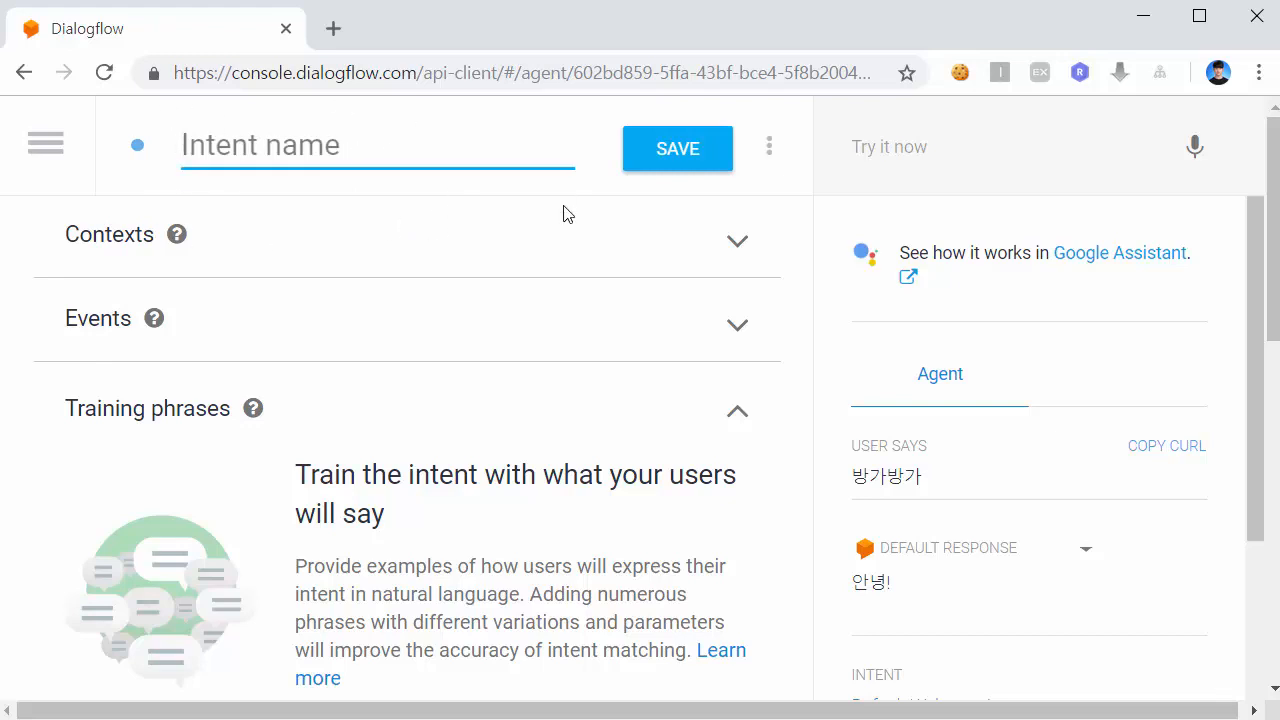
text(ㅊㅐㅕㄱ)
key(BackSpace)
key(BackSpace)
key(BackSpace)
key(BackSpace)
key(Hangul)
text(Course Reversation)
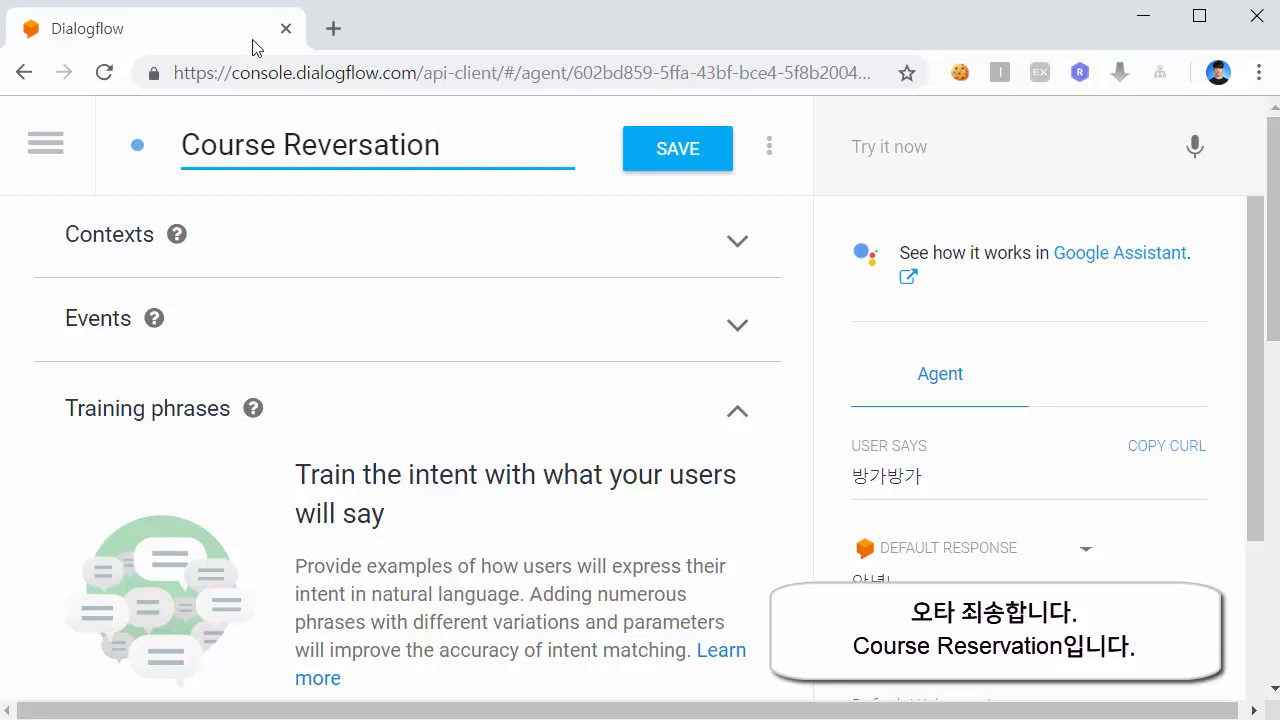
drag(474, 147, 65, 143)
click(407, 145)
click(674, 149)
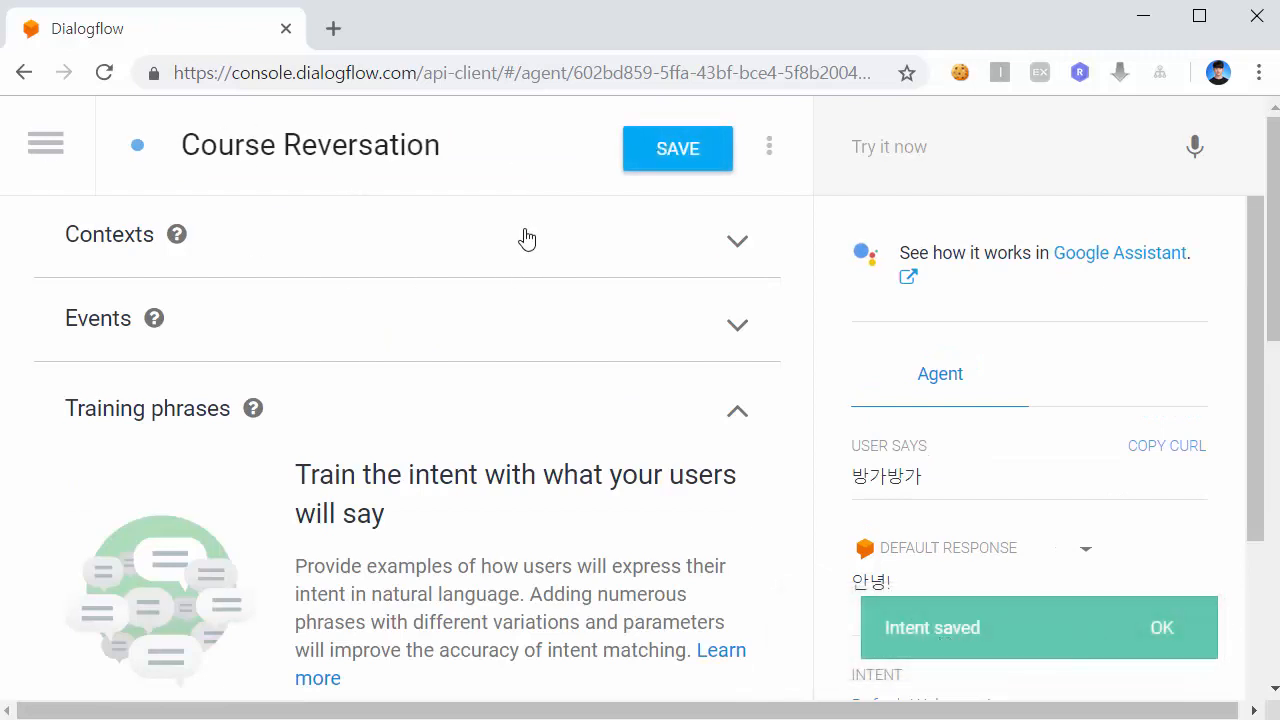
Start adding training phrases to the Course Reversation intent
scroll(300, 280, down, 1)
triple_click(72, 290)
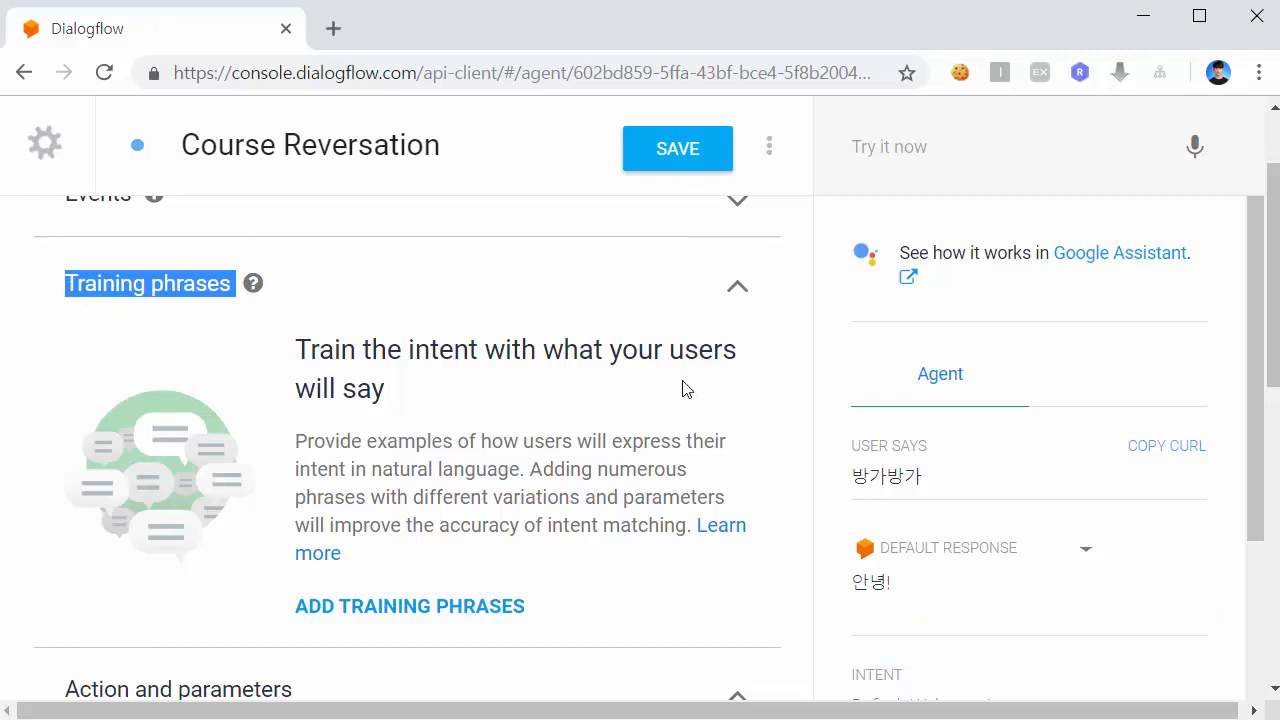
click(687, 405)
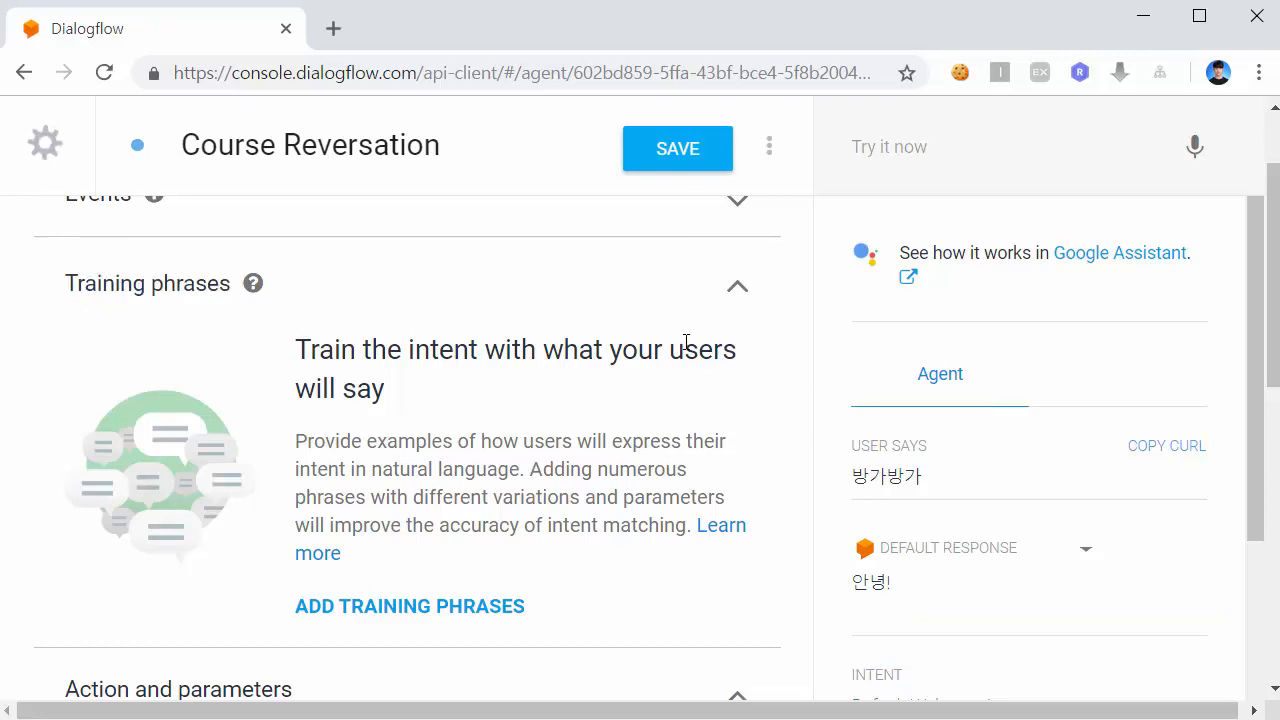
click(487, 607)
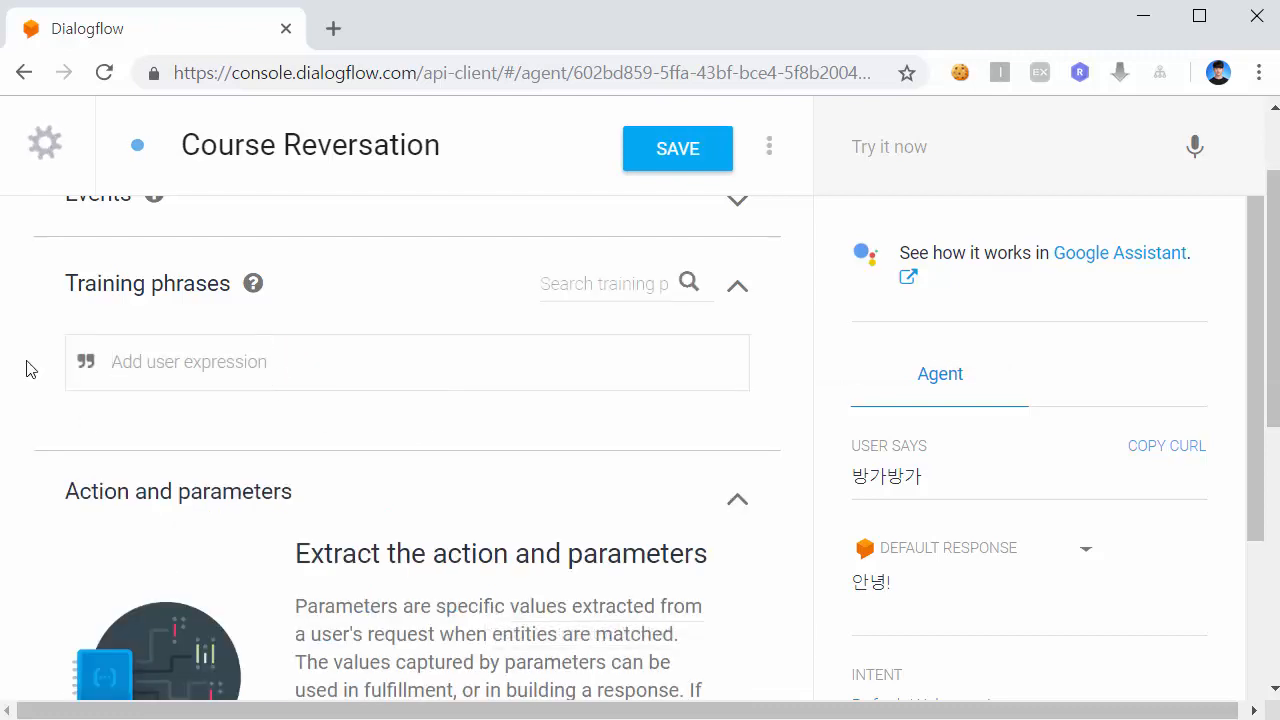
click(423, 388)
text(안ㄴ)
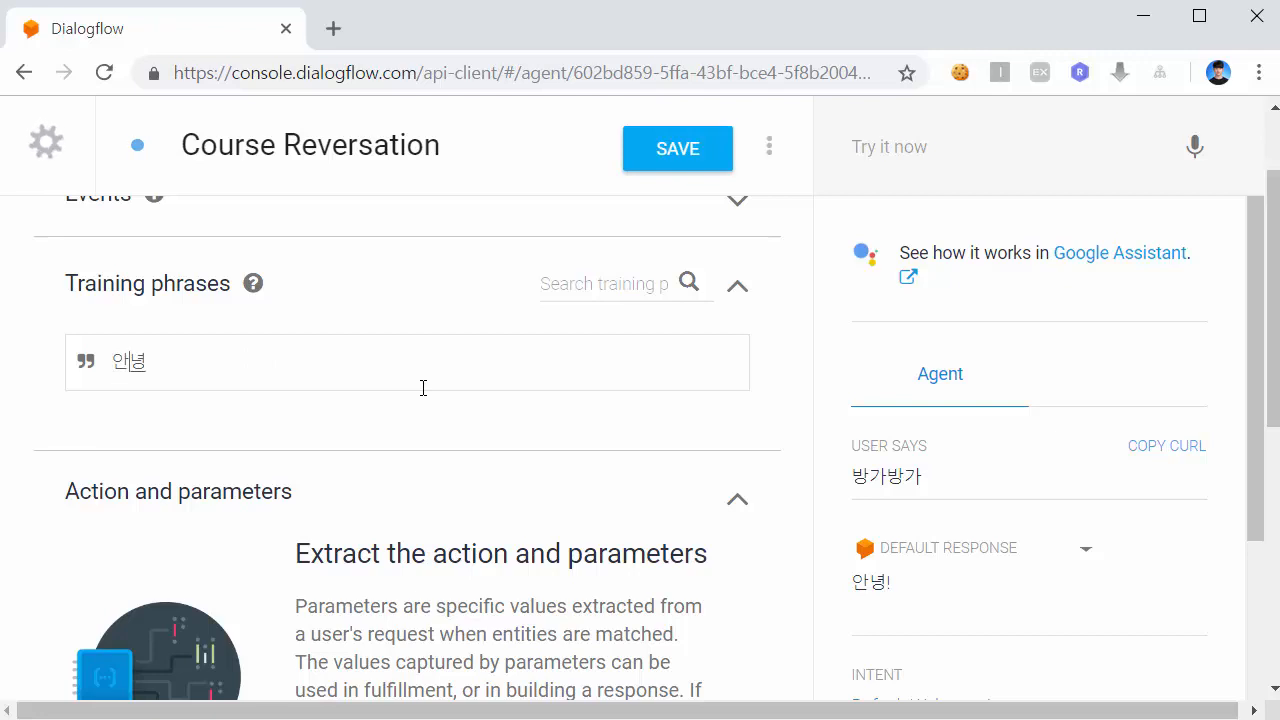
click(993, 150)
text(안녕?)
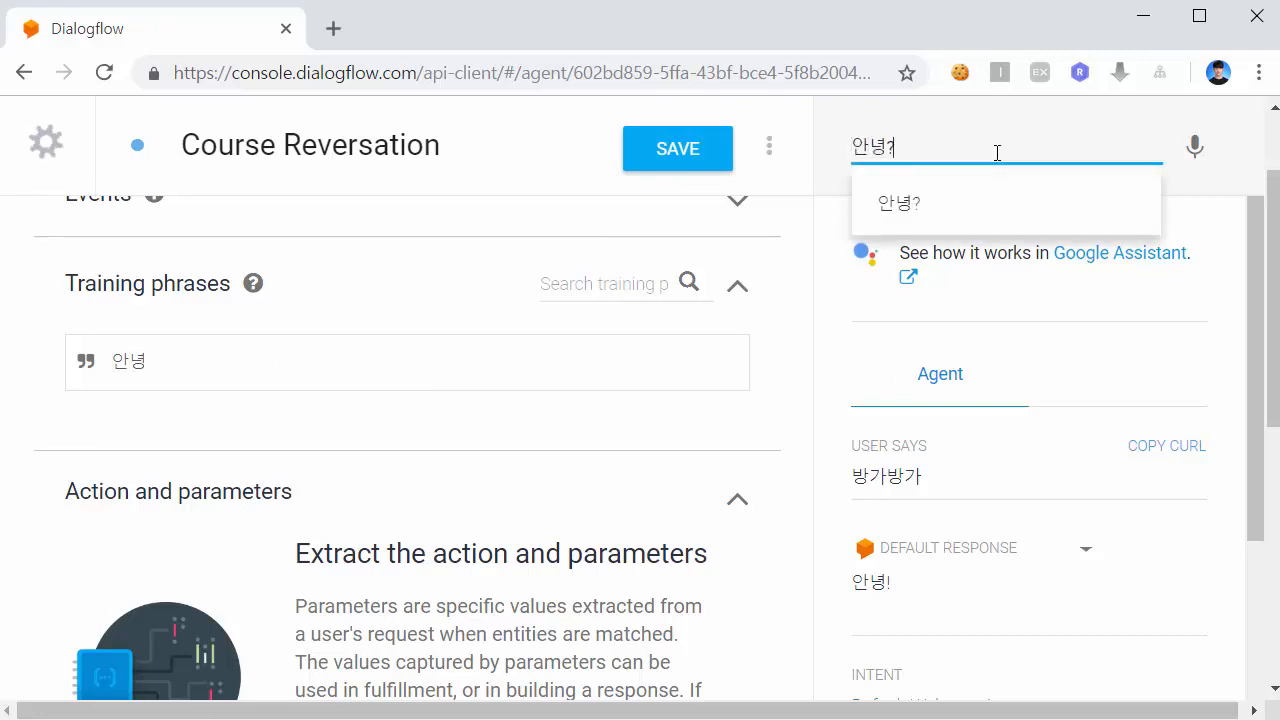
text(?)
key(Return)
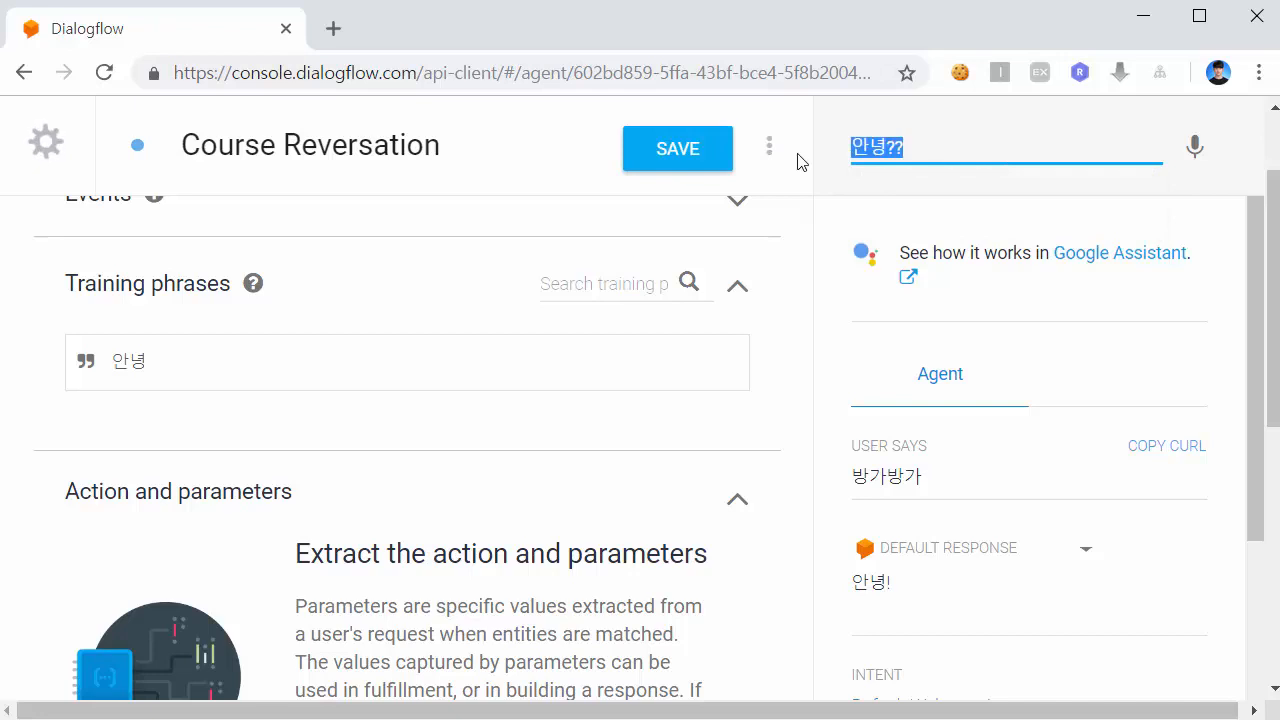
drag(941, 153, 846, 152)
drag(157, 364, 95, 360)
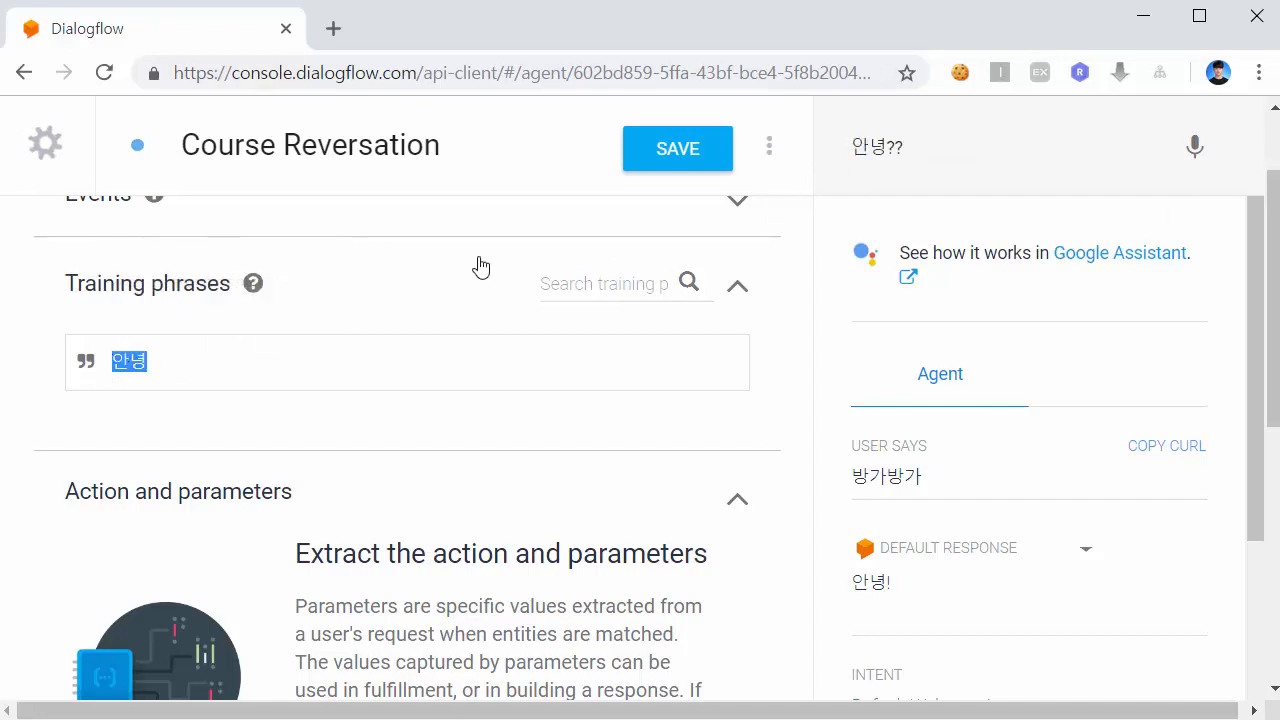
drag(889, 148, 848, 152)
key(BackSpace)
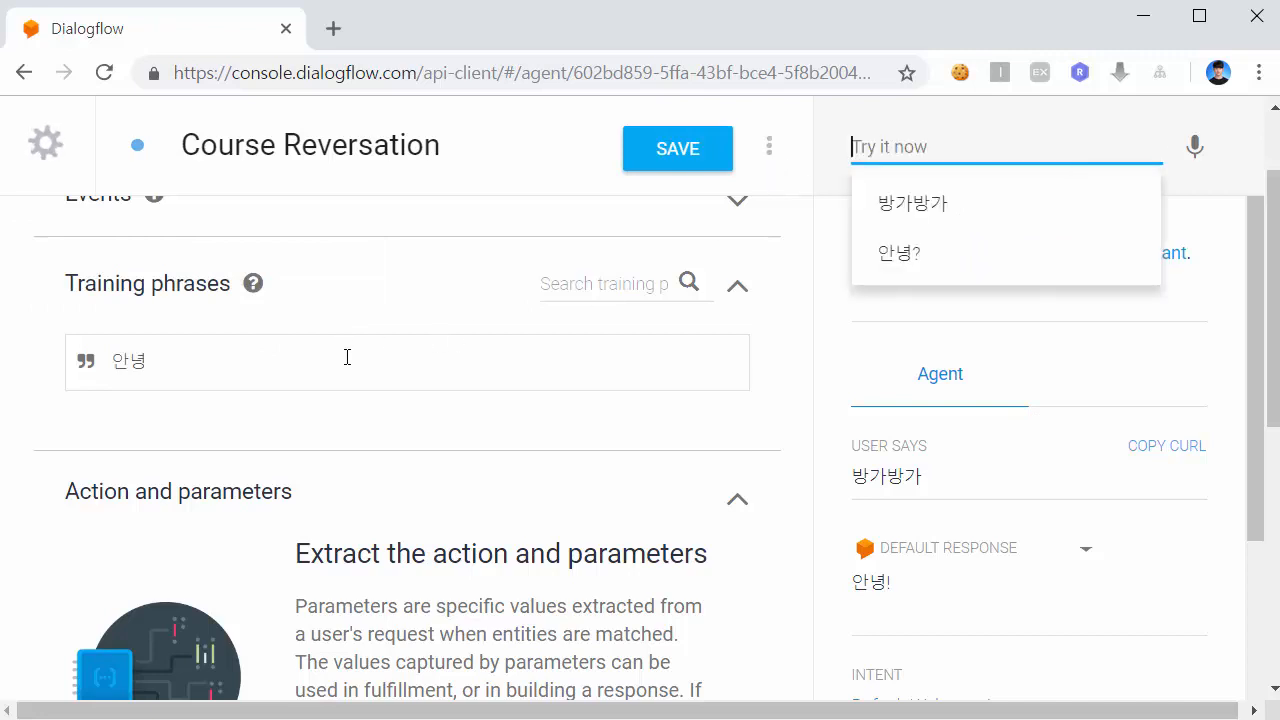
click(347, 357)
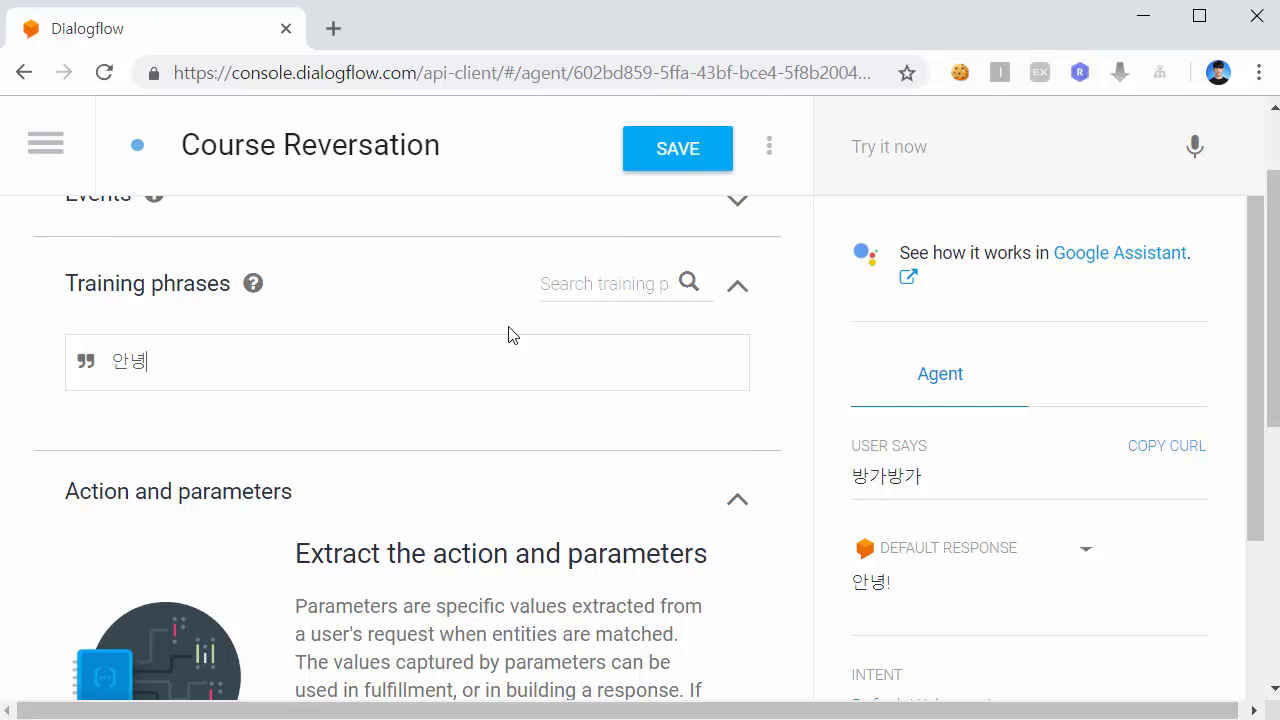
key(BackSpace)
key(BackSpace)
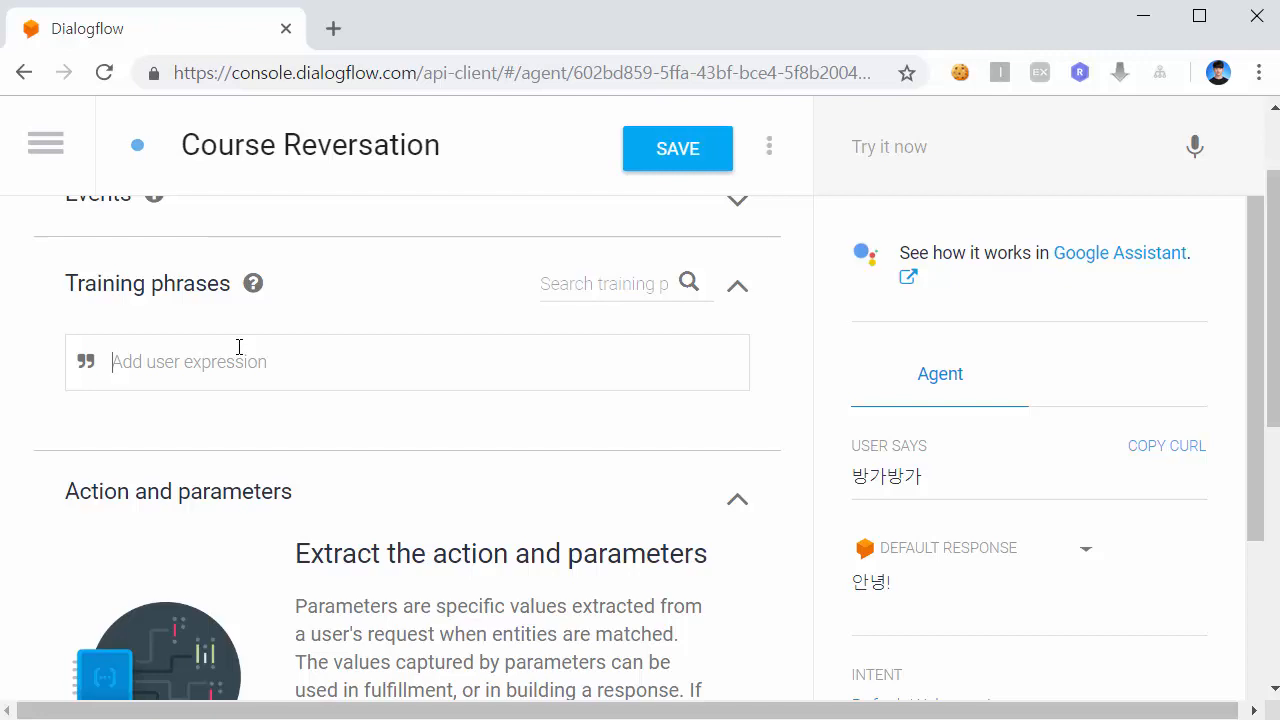
Add the training phrases "강의를 들으려고 합니다." and "강의 신청 절차가 궁금해요." to the intent
text(강의를 들ㅇ)
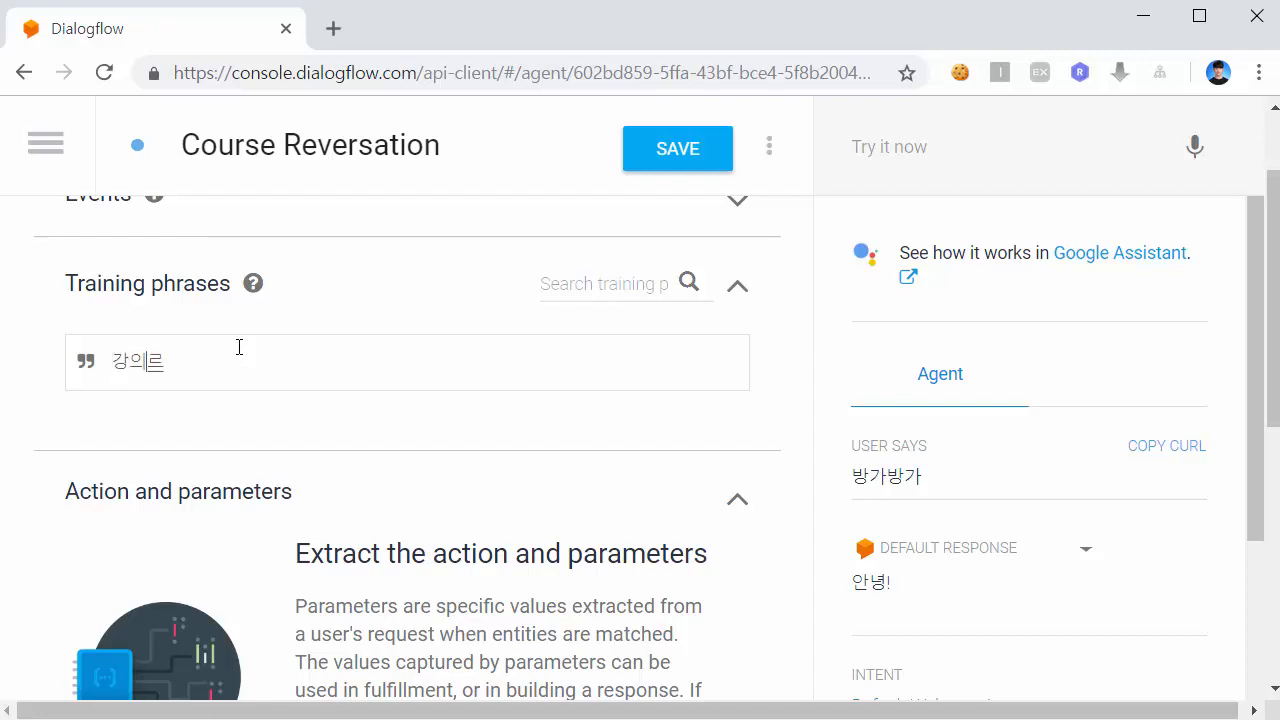
text(려고 합니다.)
key(Return)
text(강의 신청)
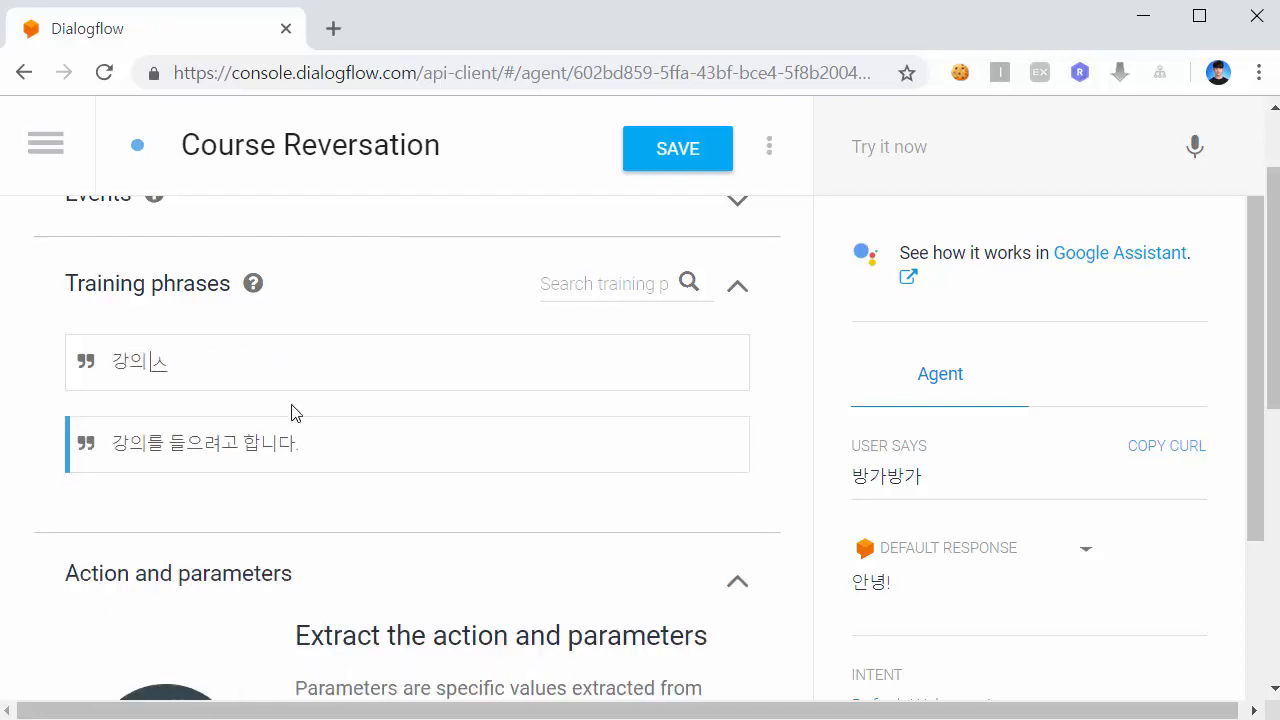
text( 절차가 궁금해요.)
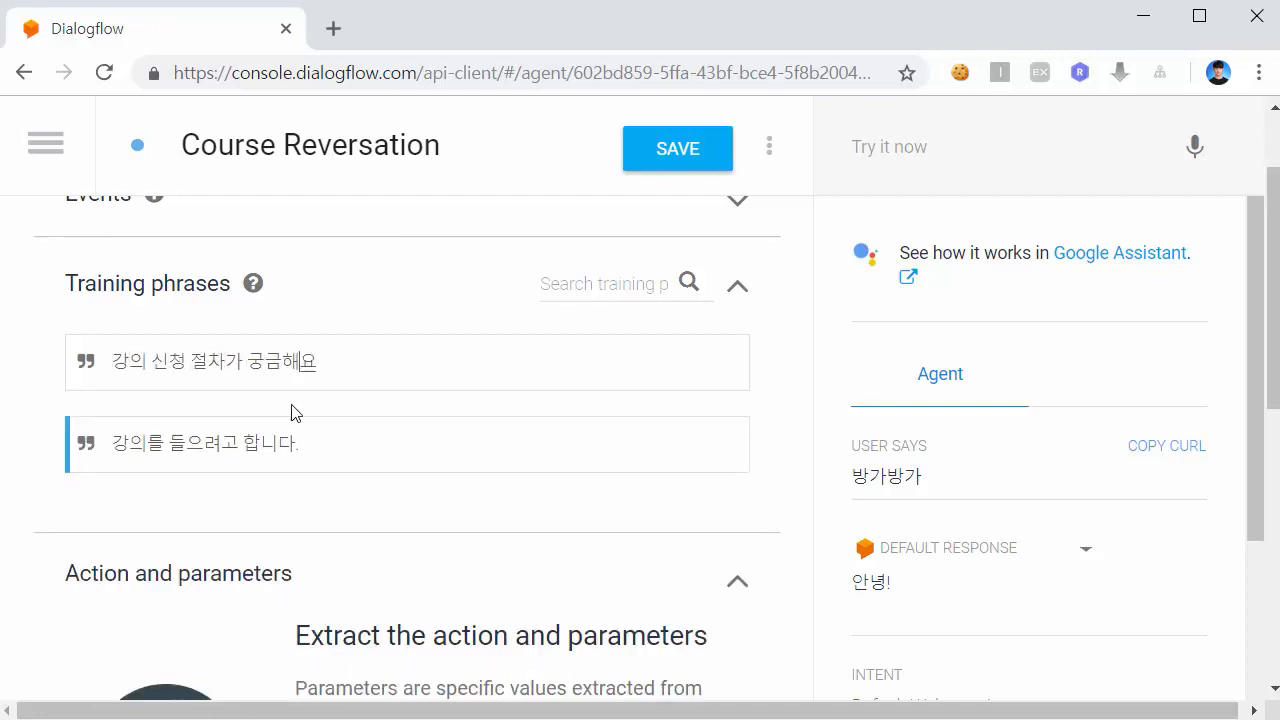
key(Return)
Clear the user expression entry and add the training phrases "강의 신청" and "강의를 듣고 싶어요."
key(BackSpace)
key(BackSpace)
key(BackSpace)
key(BackSpace)
key(BackSpace)
key(BackSpace)
key(BackSpace)
key(BackSpace)
key(BackSpace)
key(BackSpace)
key(BackSpace)
key(BackSpace)
key(BackSpace)
key(BackSpace)
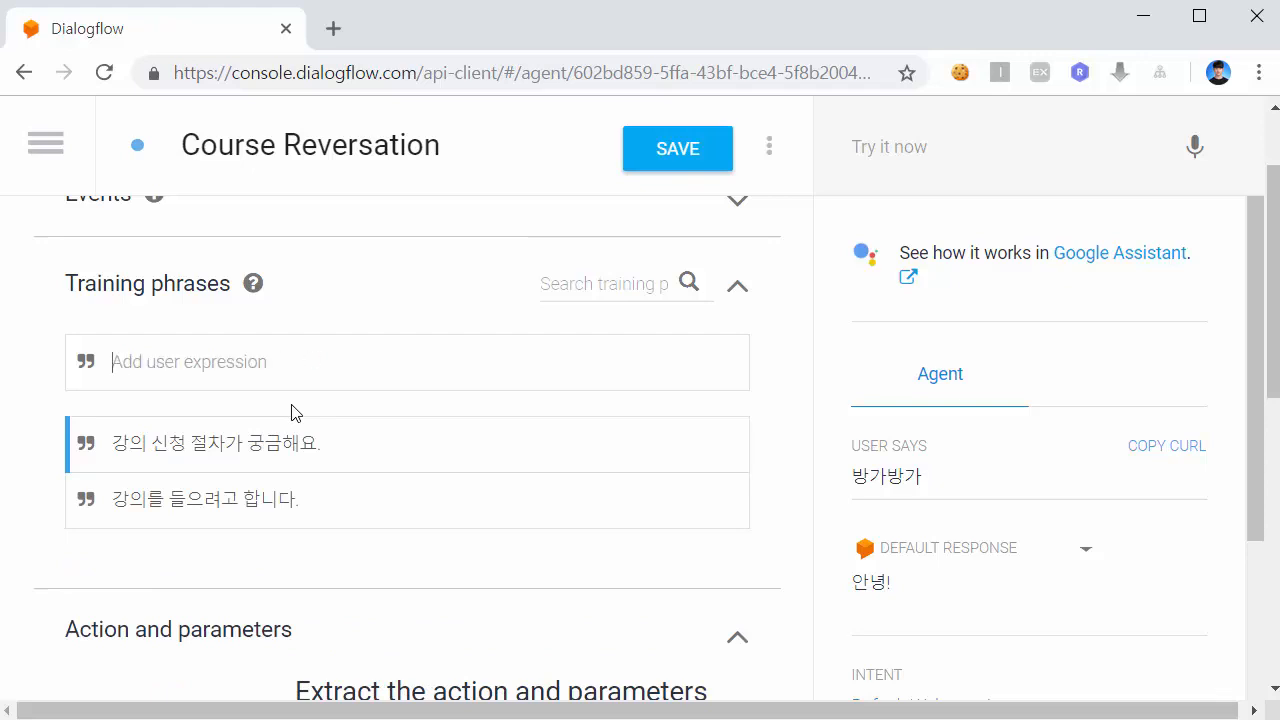
text(강의 신청)
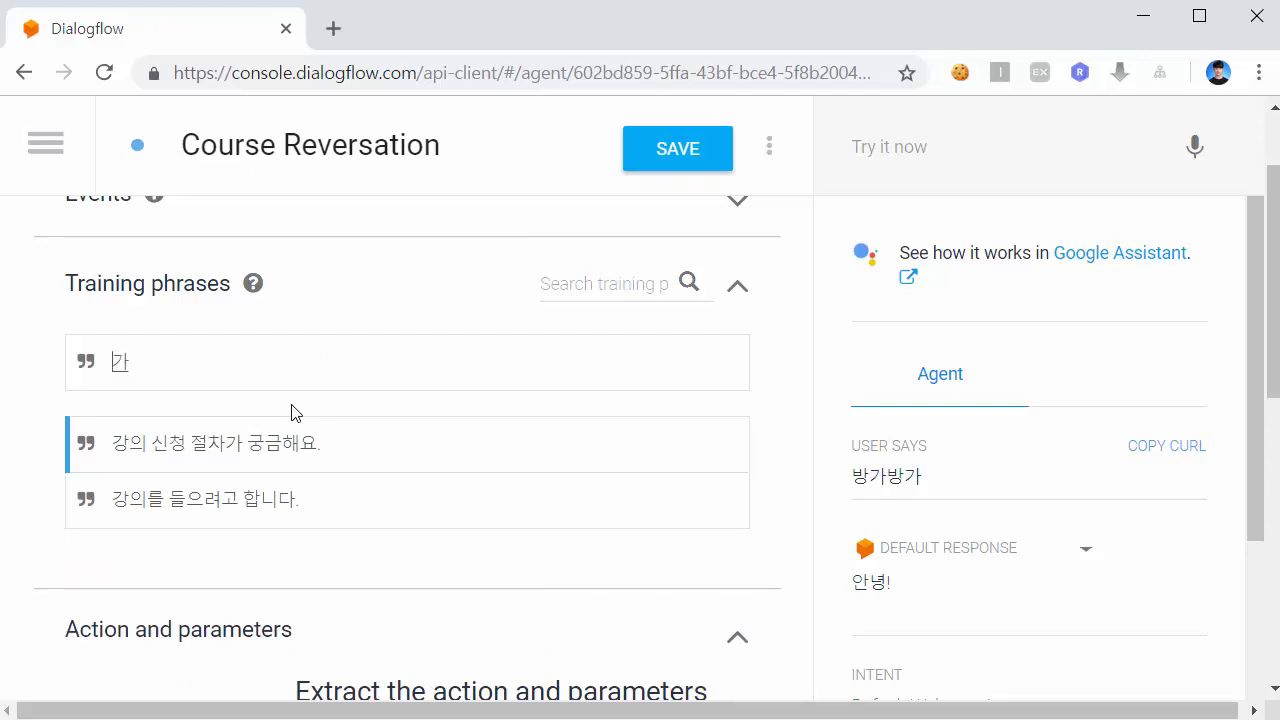
key(Return)
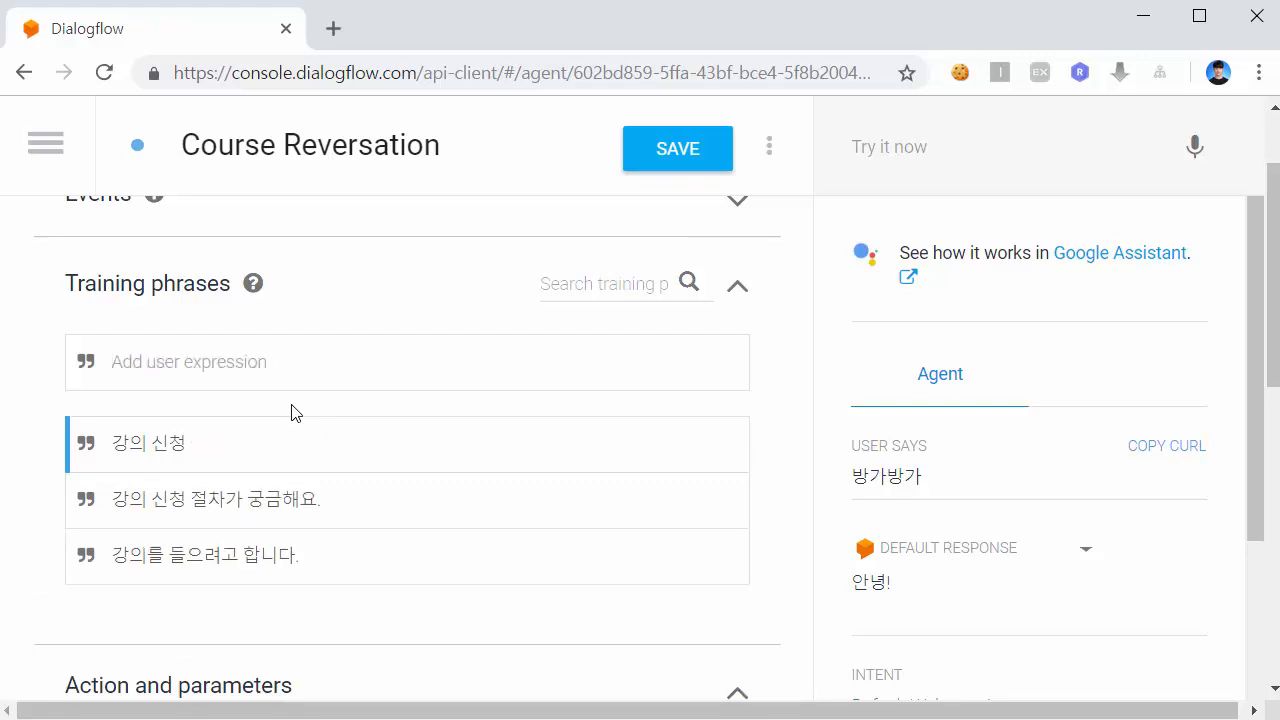
text(강의를 듣)
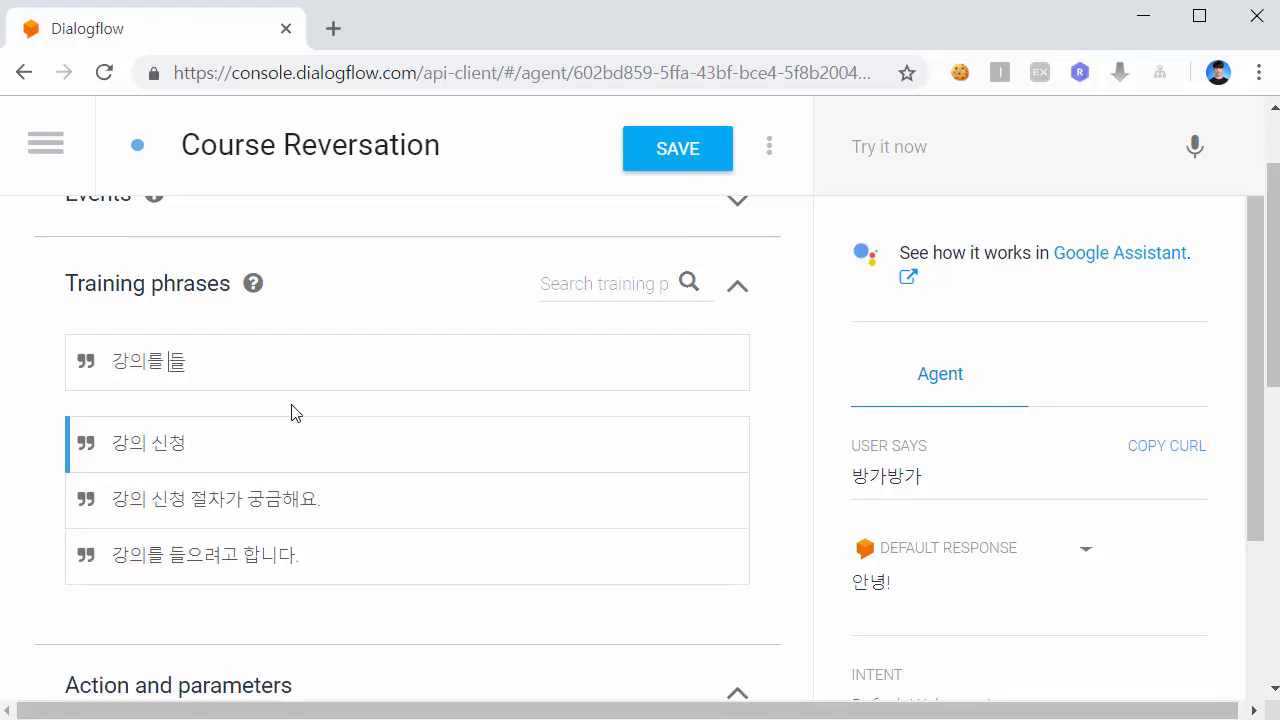
text(고시싶에요)
key(Return)
Add the training phrase "강의 등록하려면 어떻게 해야 돼요?" to the intent
text(강의드)
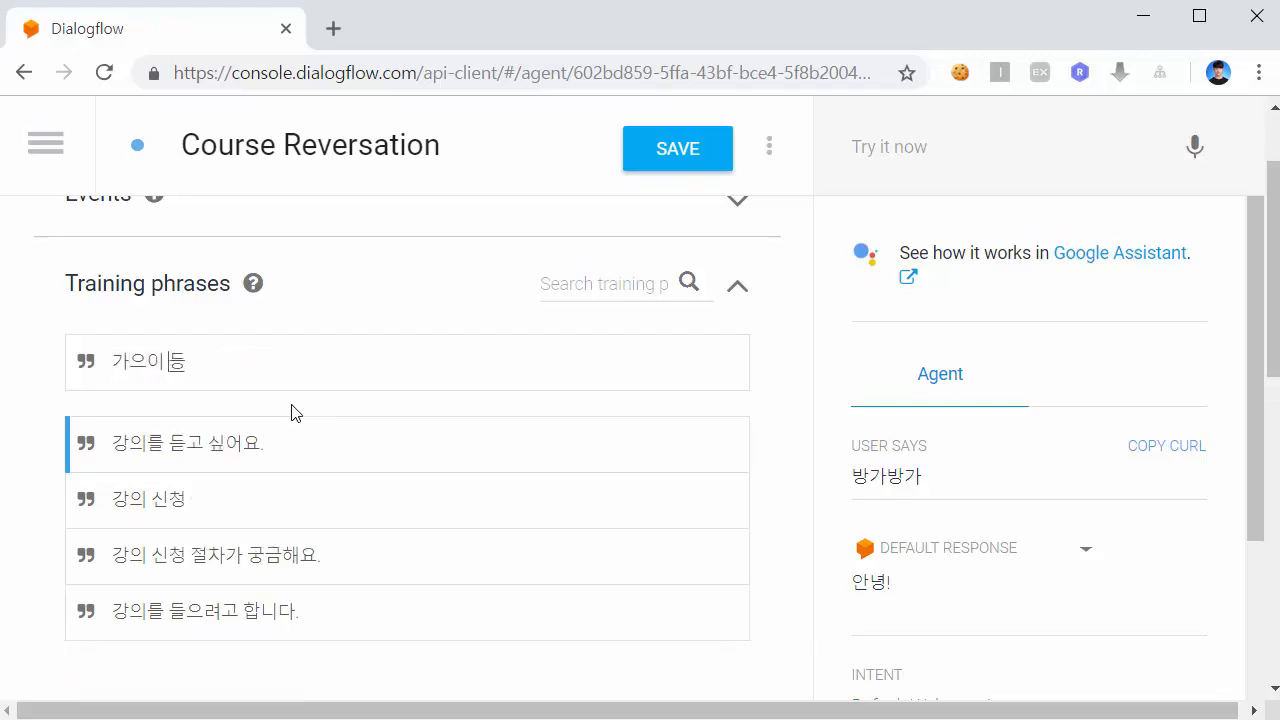
text(등록하려면 어떻게 해야)
text( 돼요?)
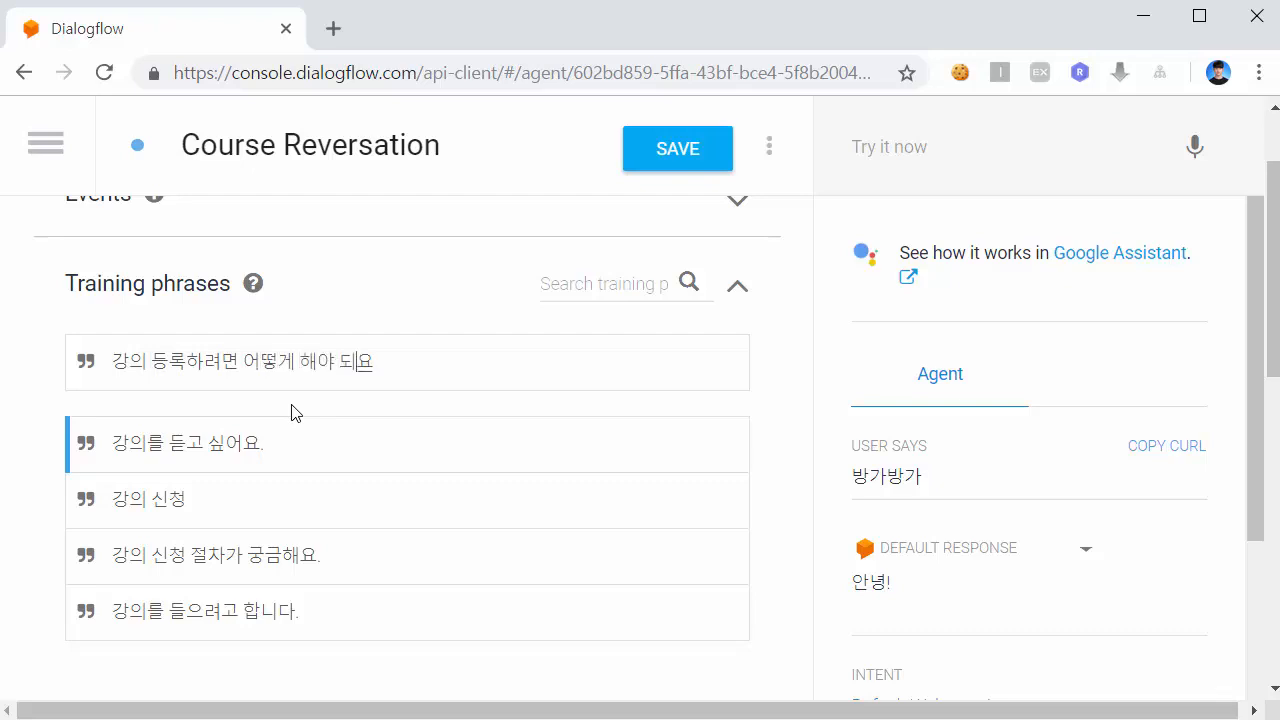
key(Return)
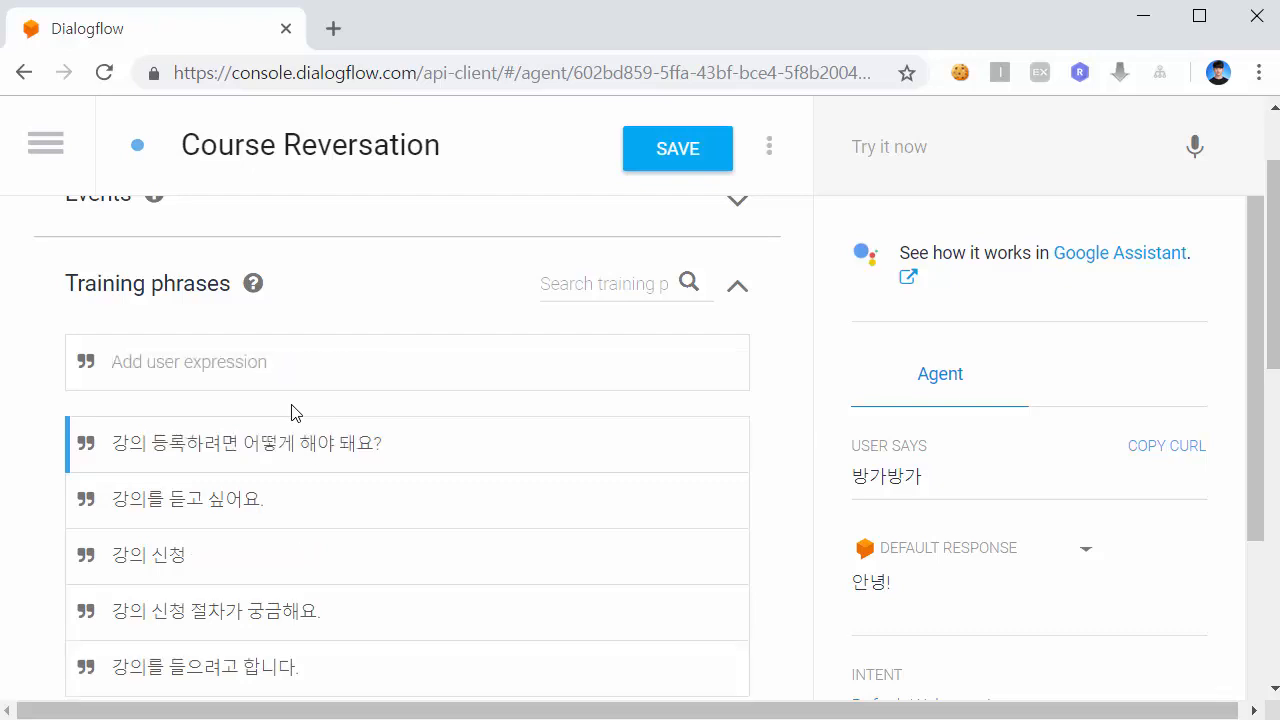
Add the training phrase "강의를 신청할래요" to the intent
text(강의)
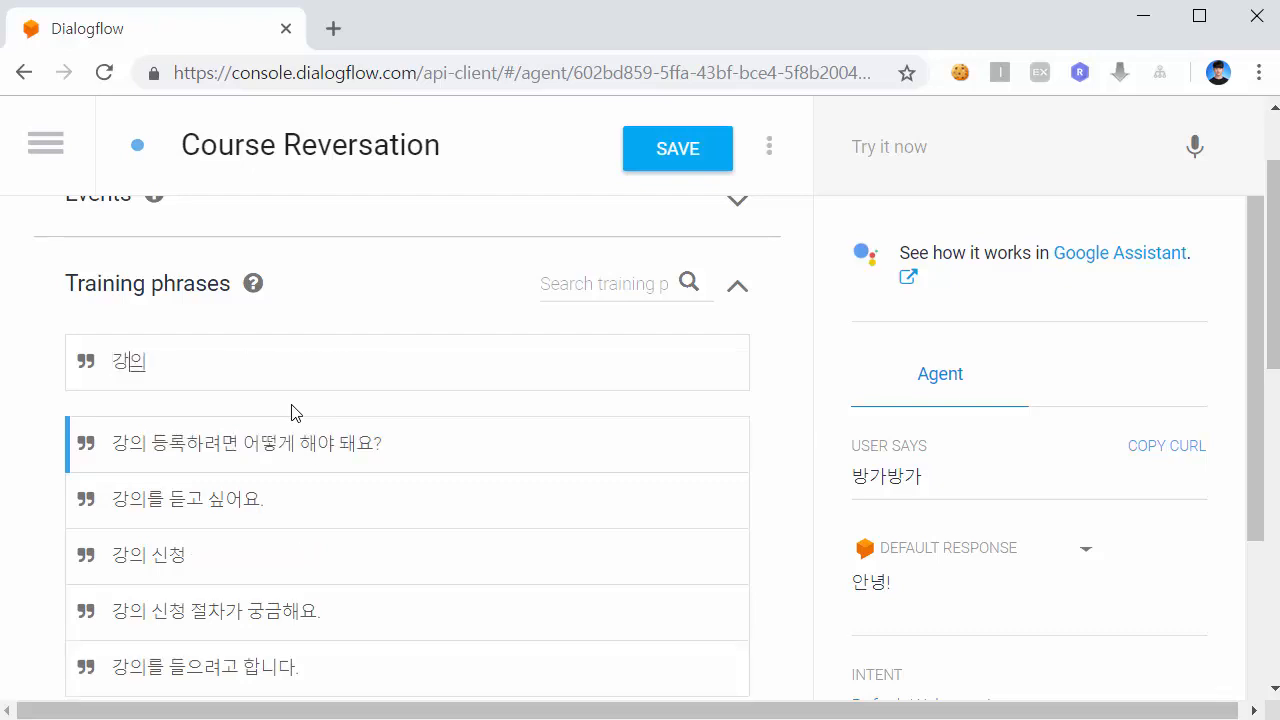
text(를 신청ㅎ하래요)
key(BackSpace)
key(BackSpace)
key(BackSpace)
key(BackSpace)
text(할래요)
key(Return)
Add the short training phrases "강의 등록" and "강의 예약" to the intent
text(강의 등로)
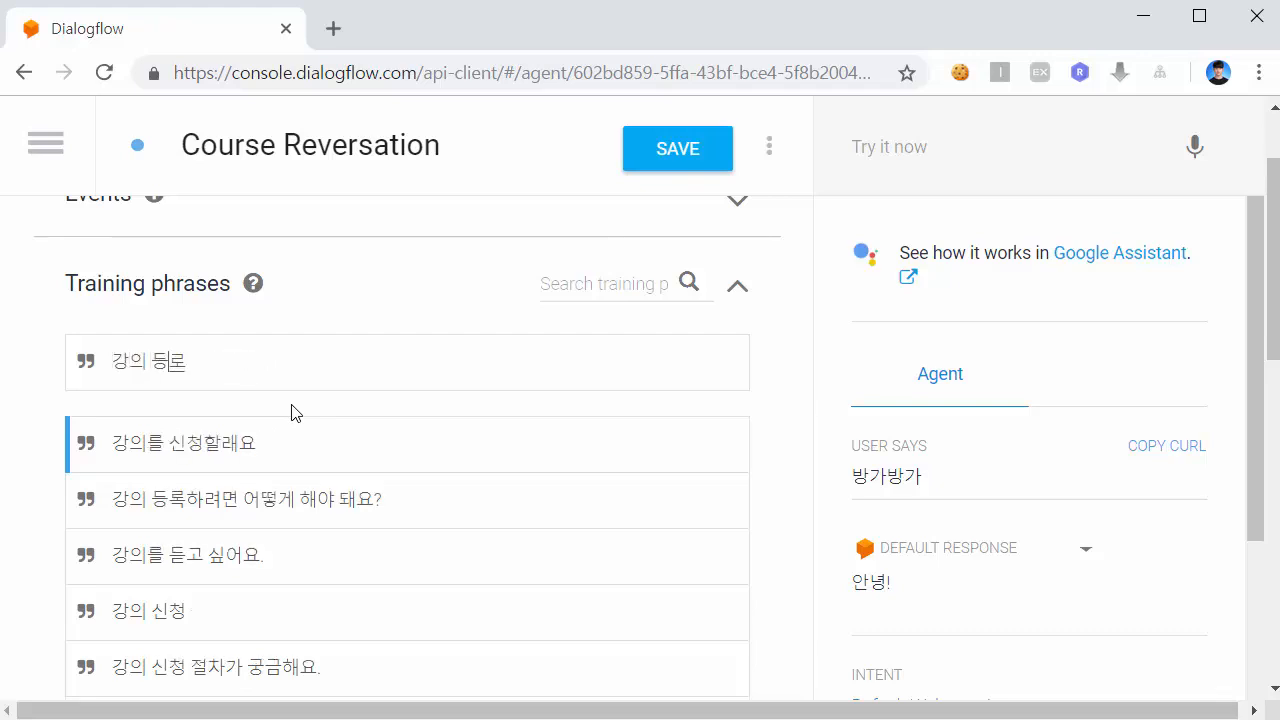
key(Return)
text(강의)
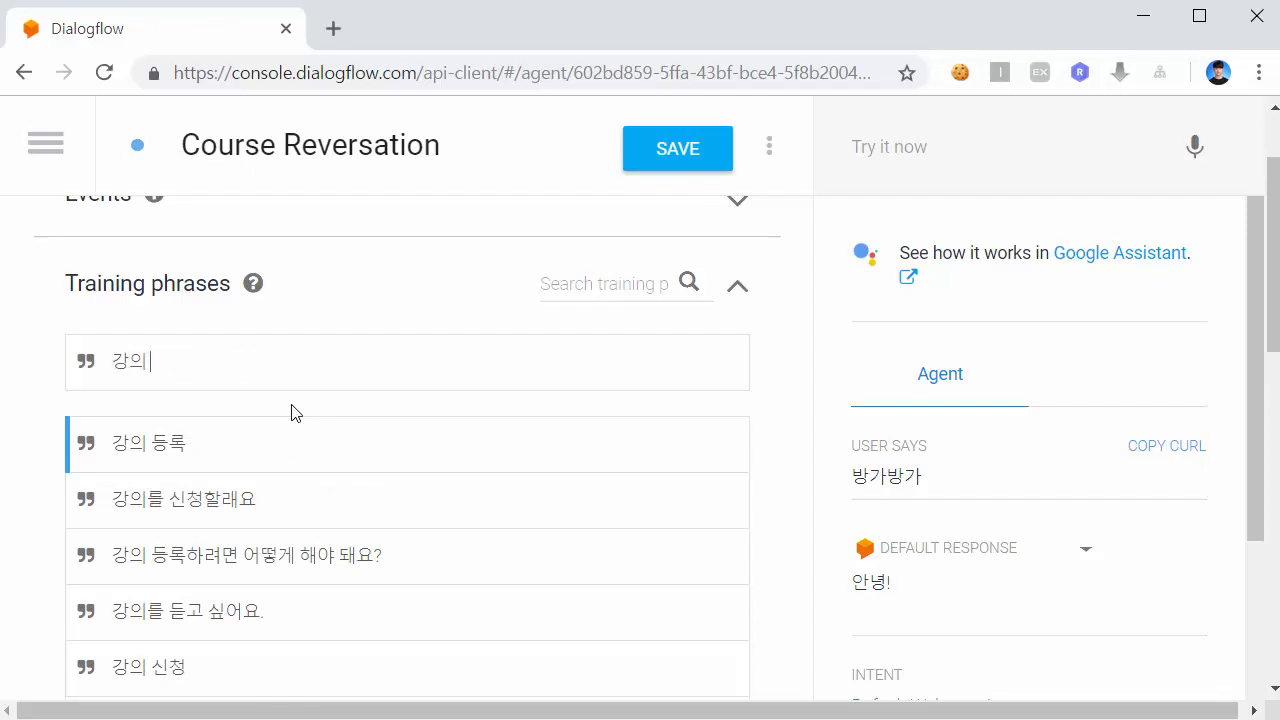
text( 예야ㄱ)
key(Return)
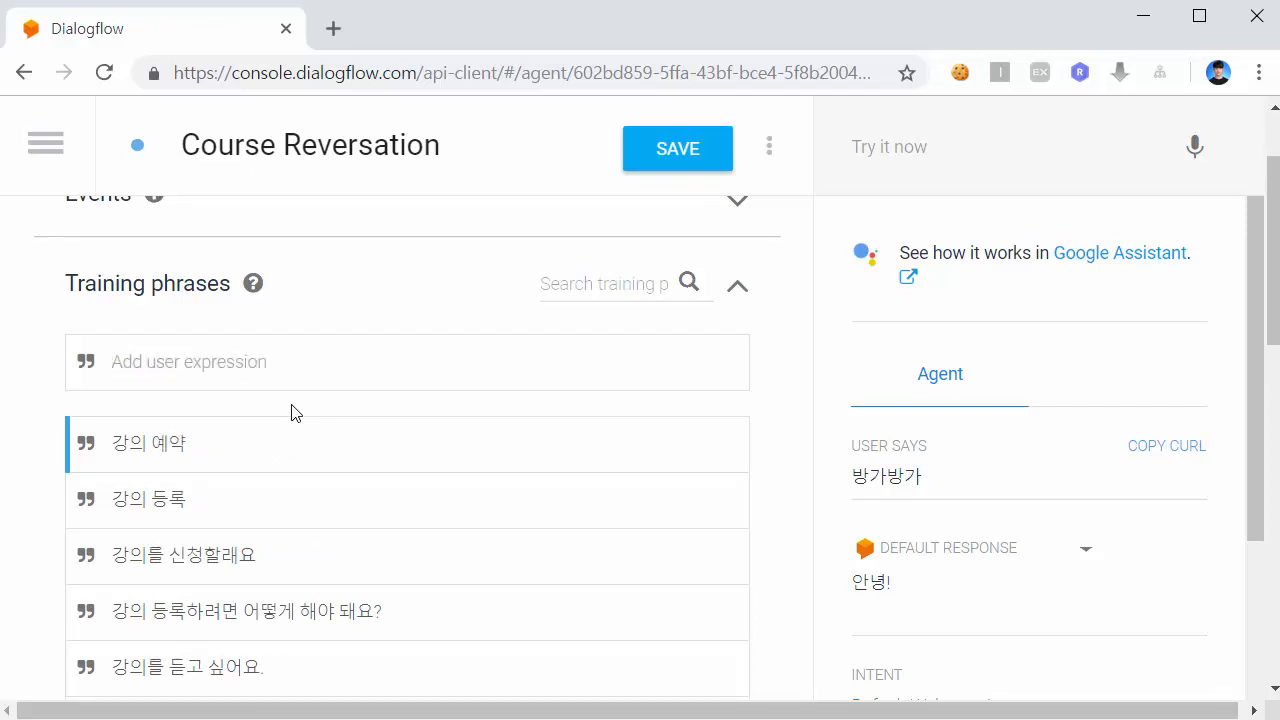
Add the training phrase "강의를 예약하고 싶어요." to the intent
text(강의를 예야갛고 싶에ㅆ)
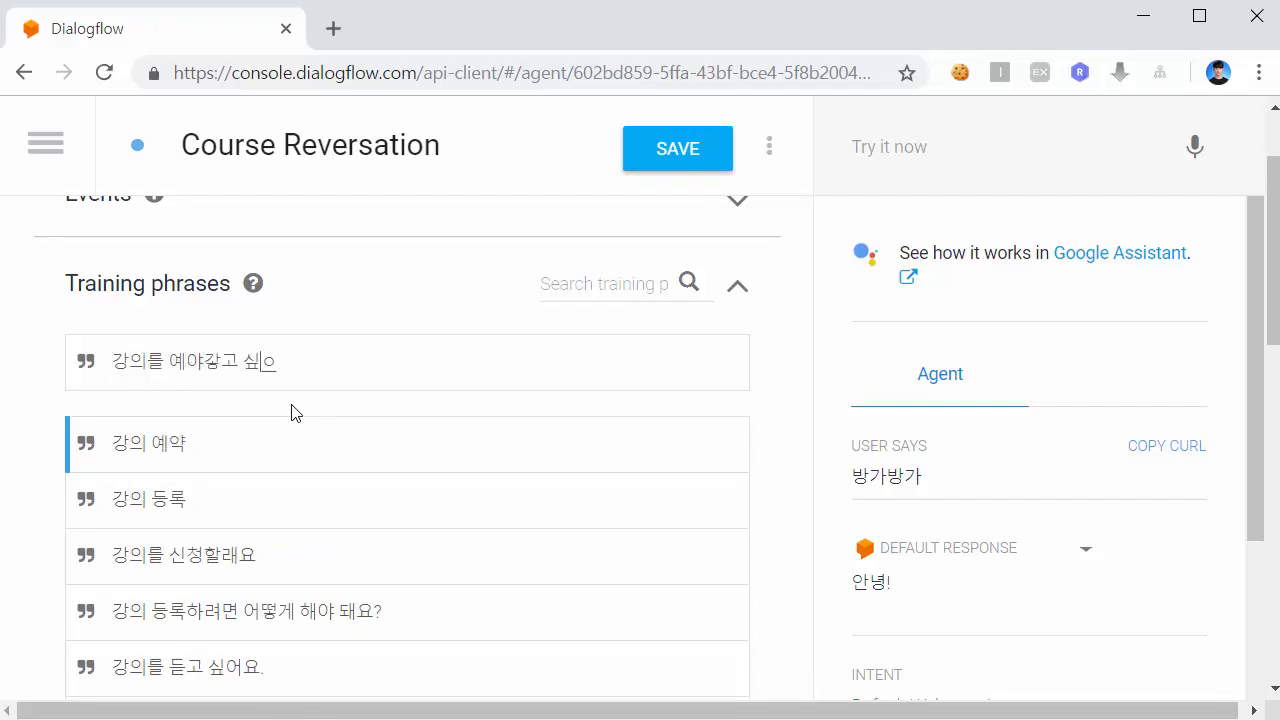
key(BackSpace)
key(BackSpace)
key(BackSpace)
key(BackSpace)
key(BackSpace)
key(BackSpace)
key(BackSpace)
text(야학)
text(약하고 싶에요)
text(.)
key(Return)
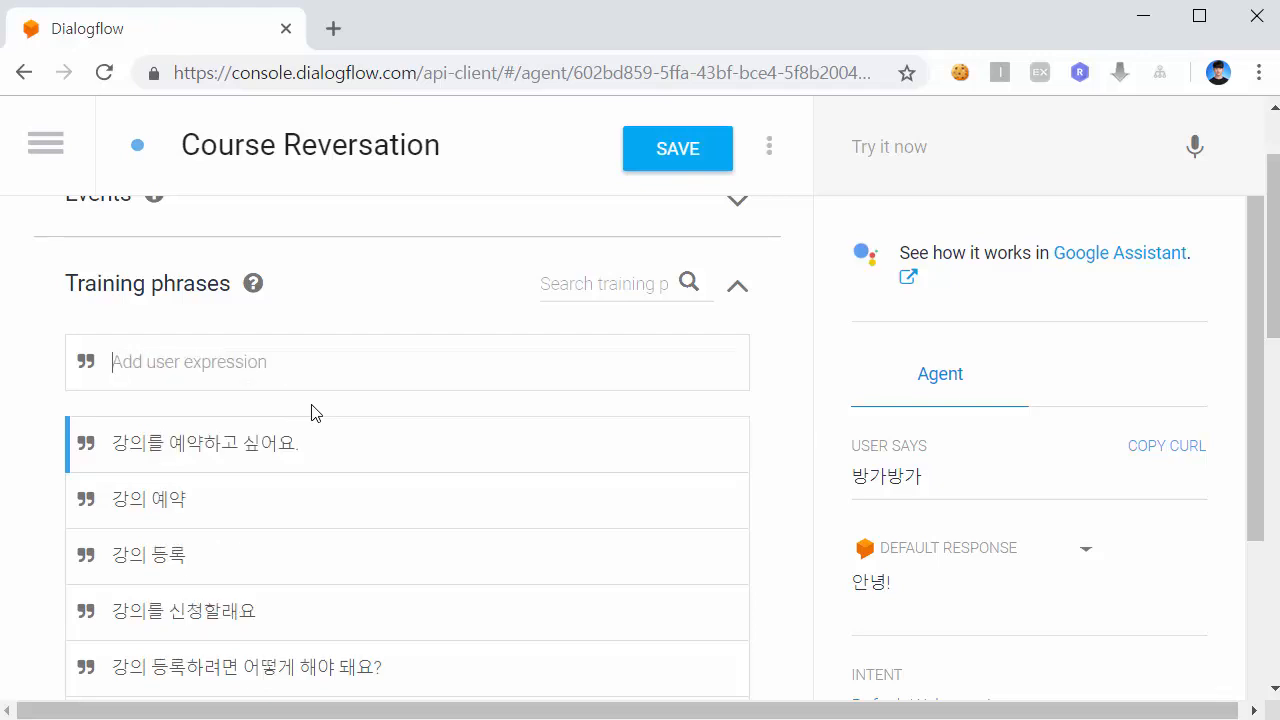
scroll(351, 440, down, 2)
drag(191, 150, 468, 155)
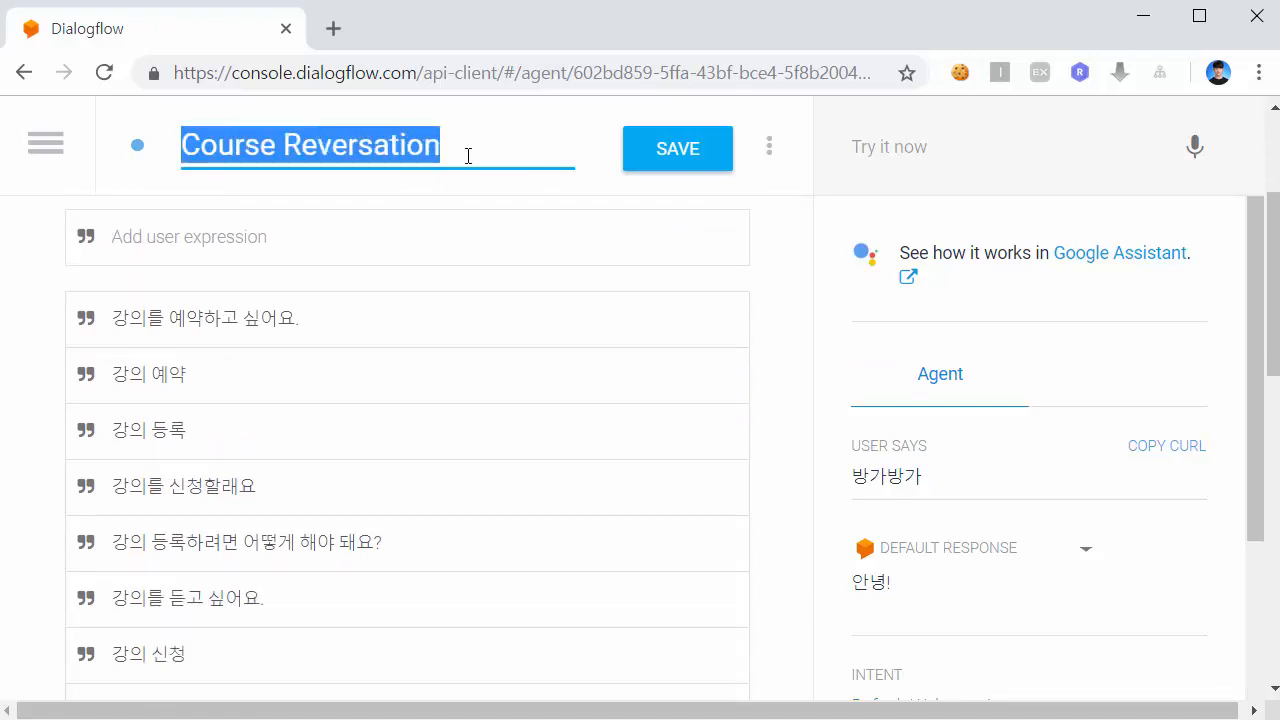
Review the intent's name, its list of training phrases and the empty Responses section
click(483, 156)
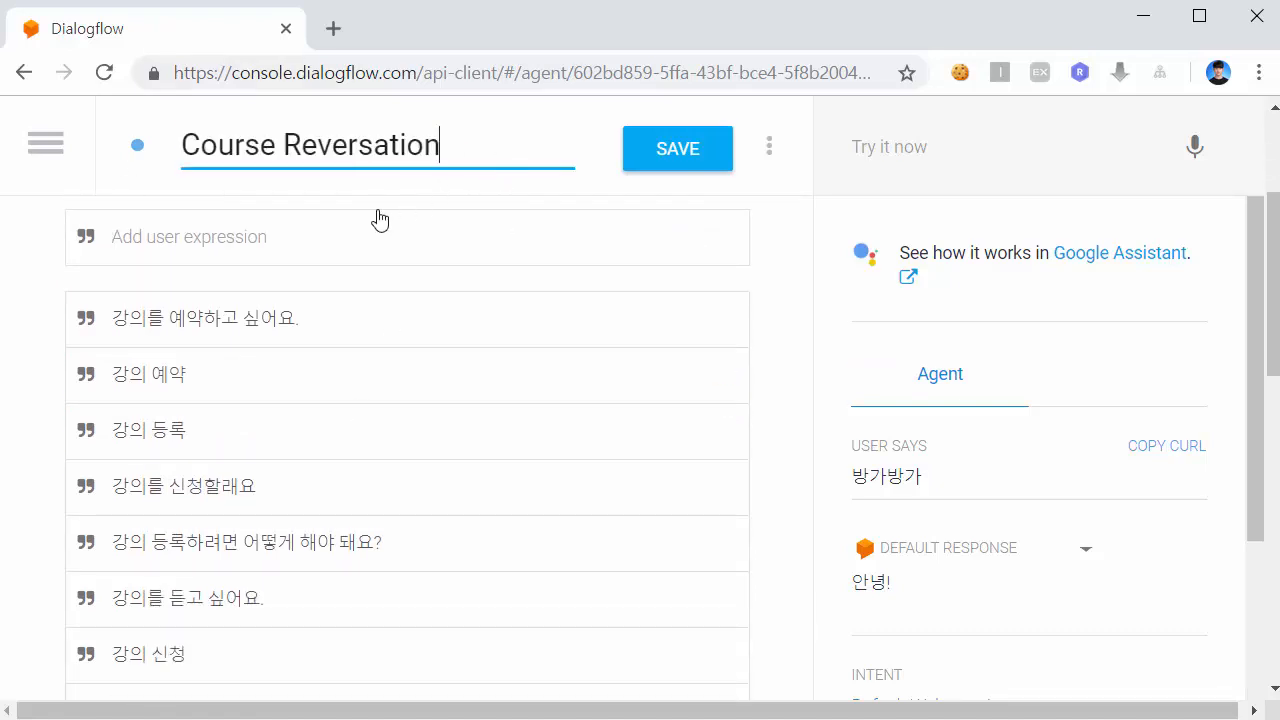
scroll(414, 229, up, 1)
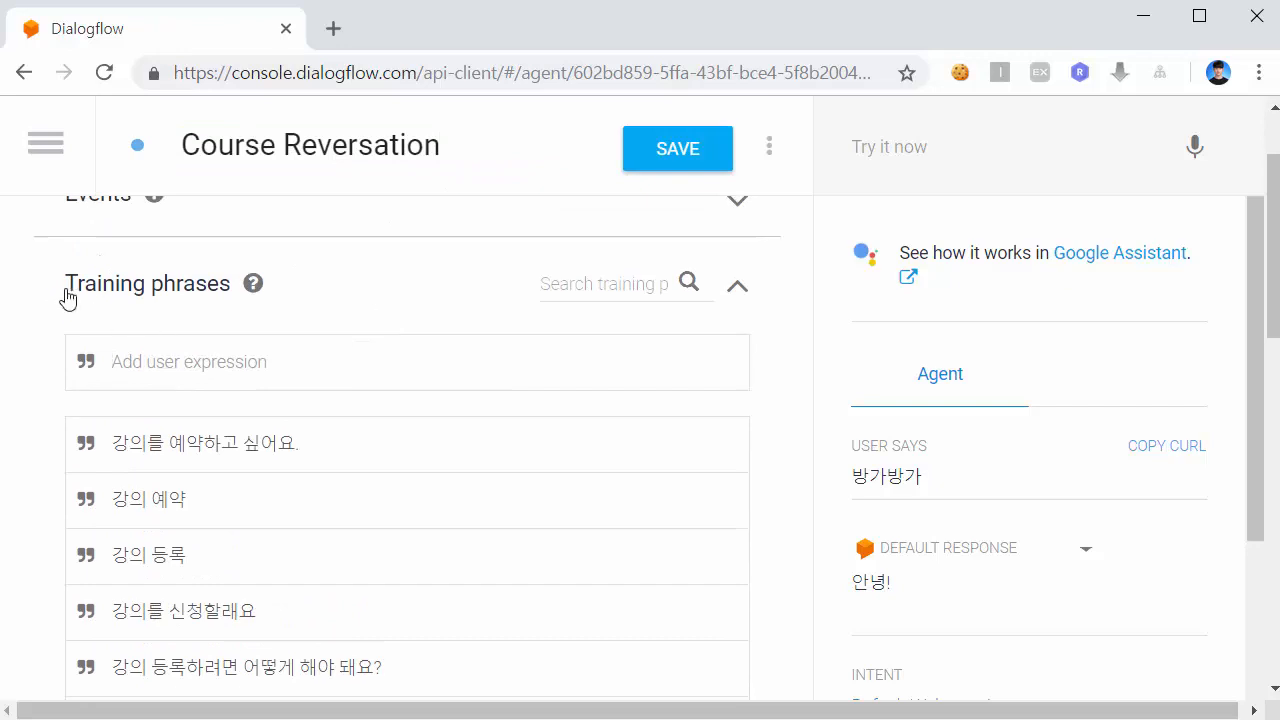
scroll(389, 517, down, 2)
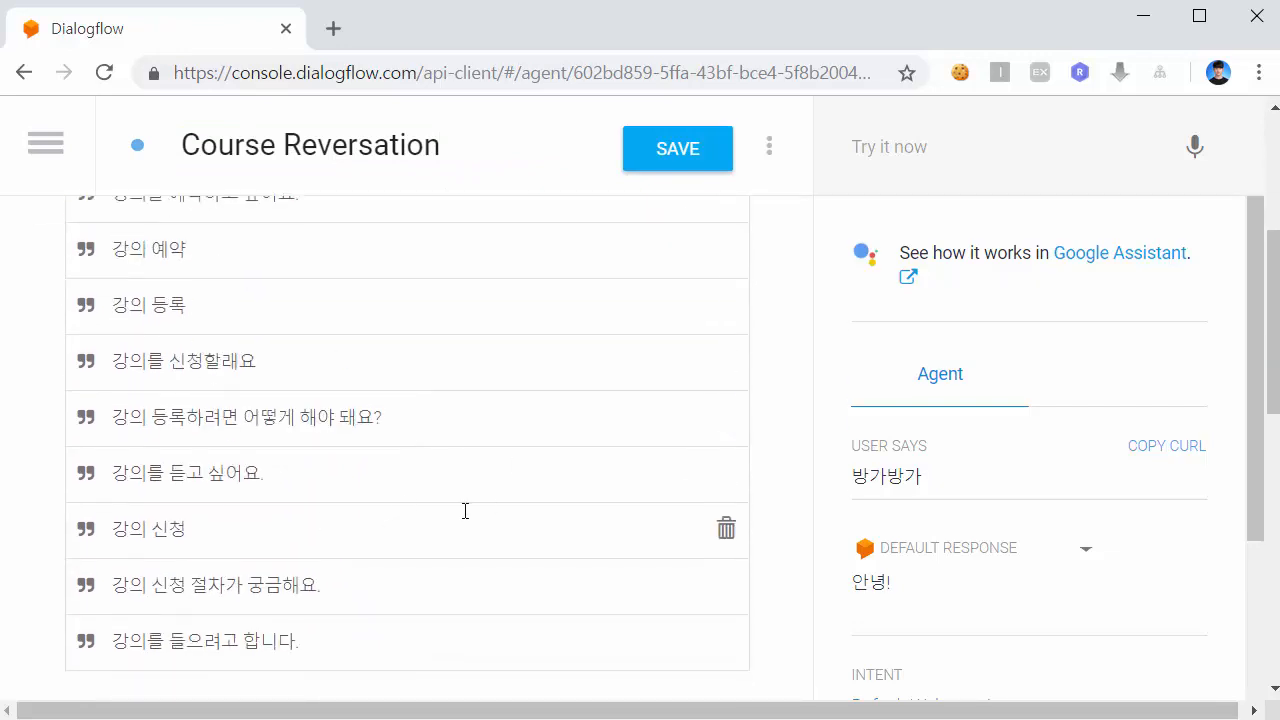
scroll(458, 480, down, 3)
scroll(360, 360, up, 2)
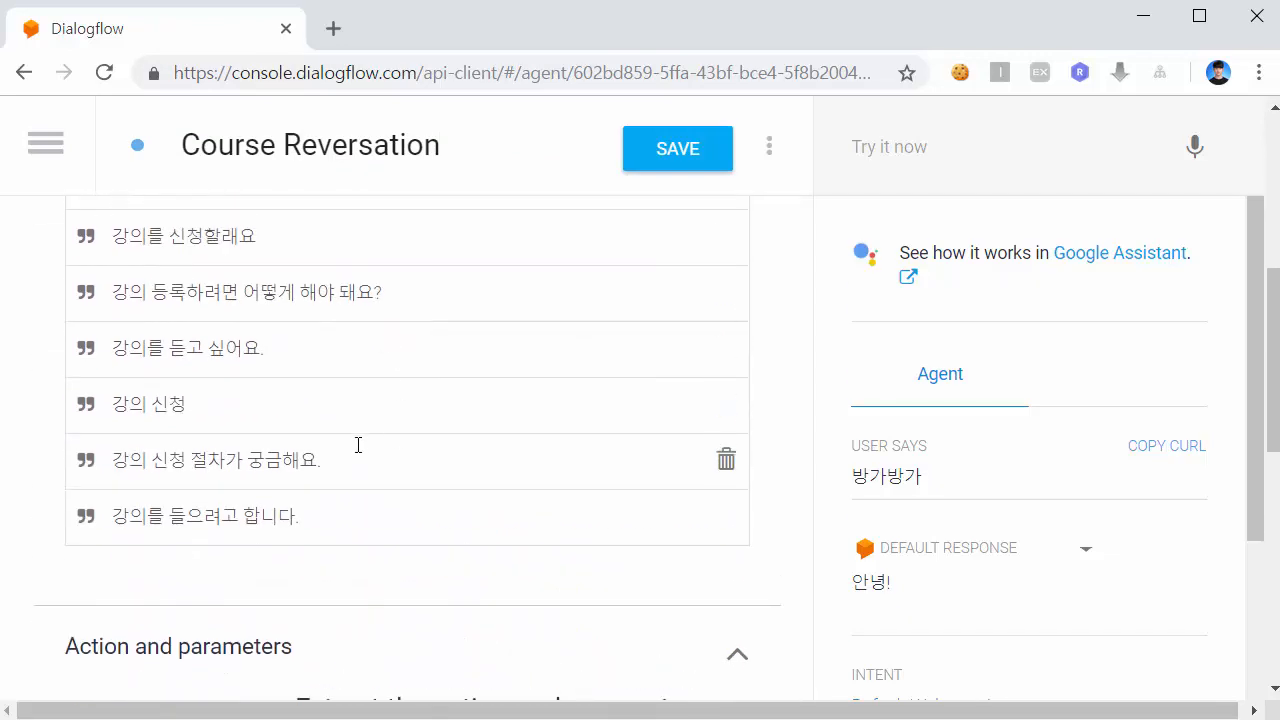
scroll(355, 444, down, 7)
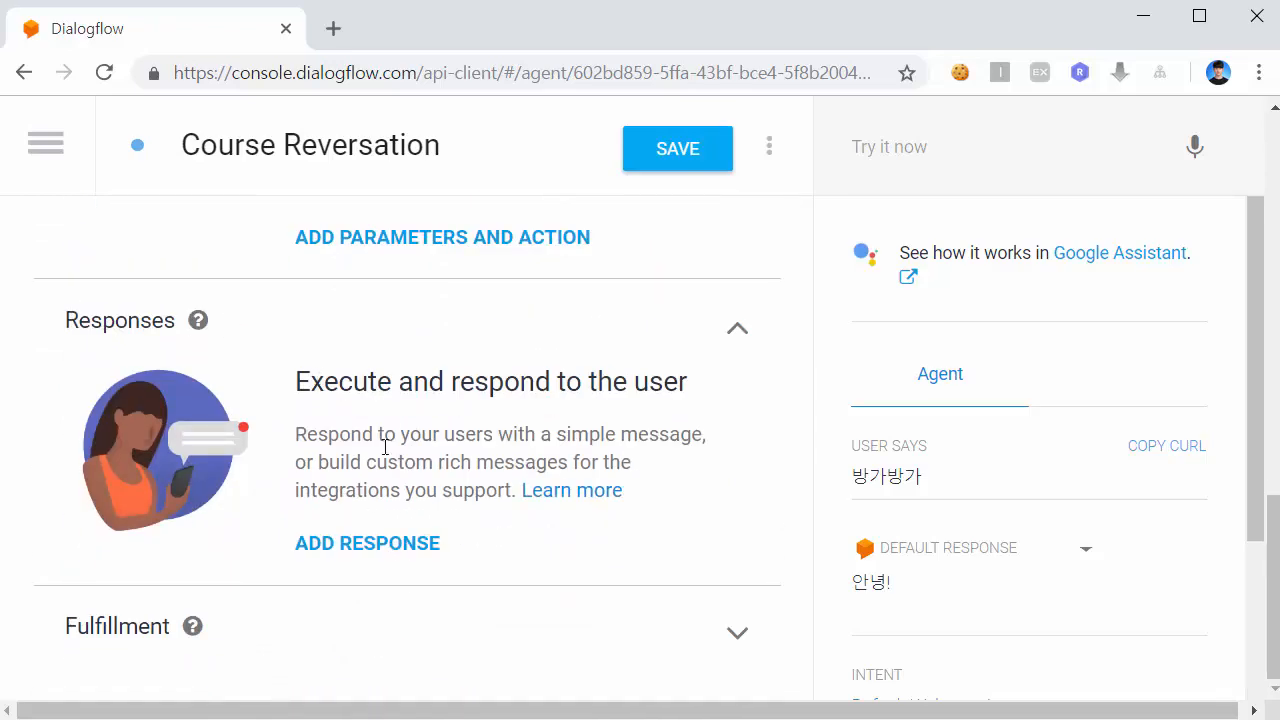
drag(63, 320, 306, 331)
click(309, 332)
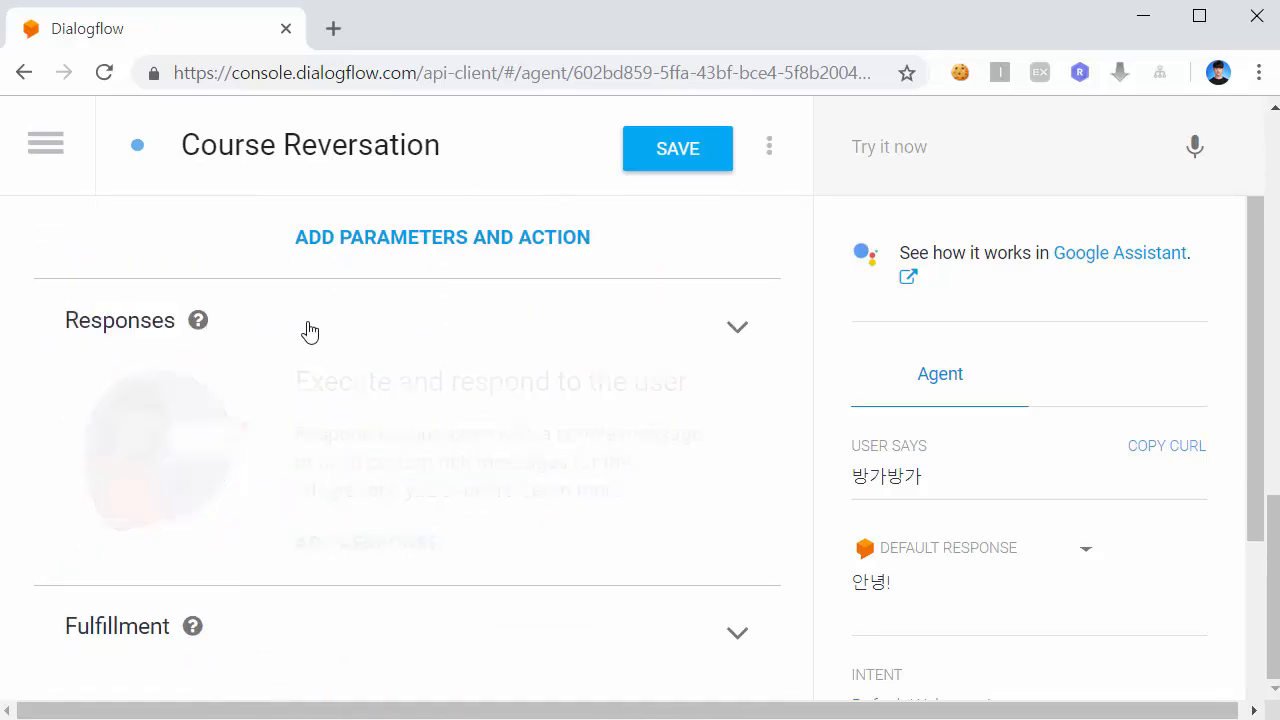
click(126, 532)
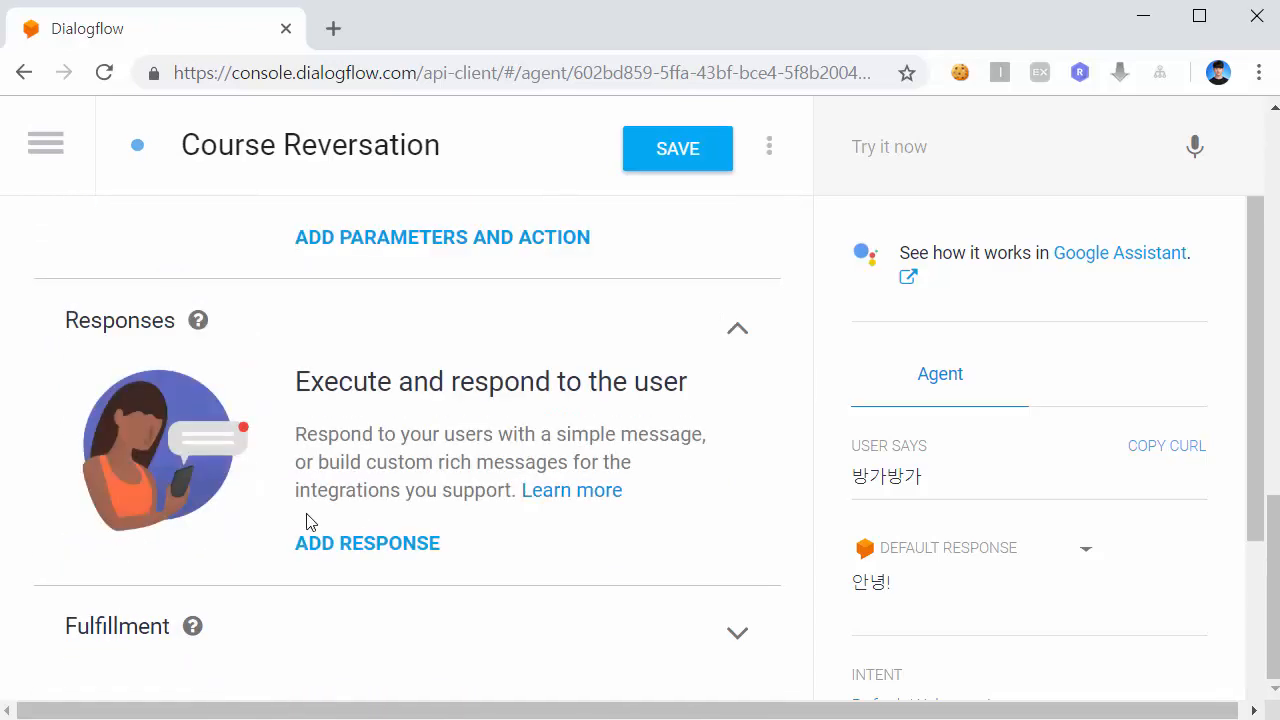
Add a text response to the intent reading "어떤 강의를 듣고 싶으세요?"
click(354, 548)
scroll(294, 451, down, 1)
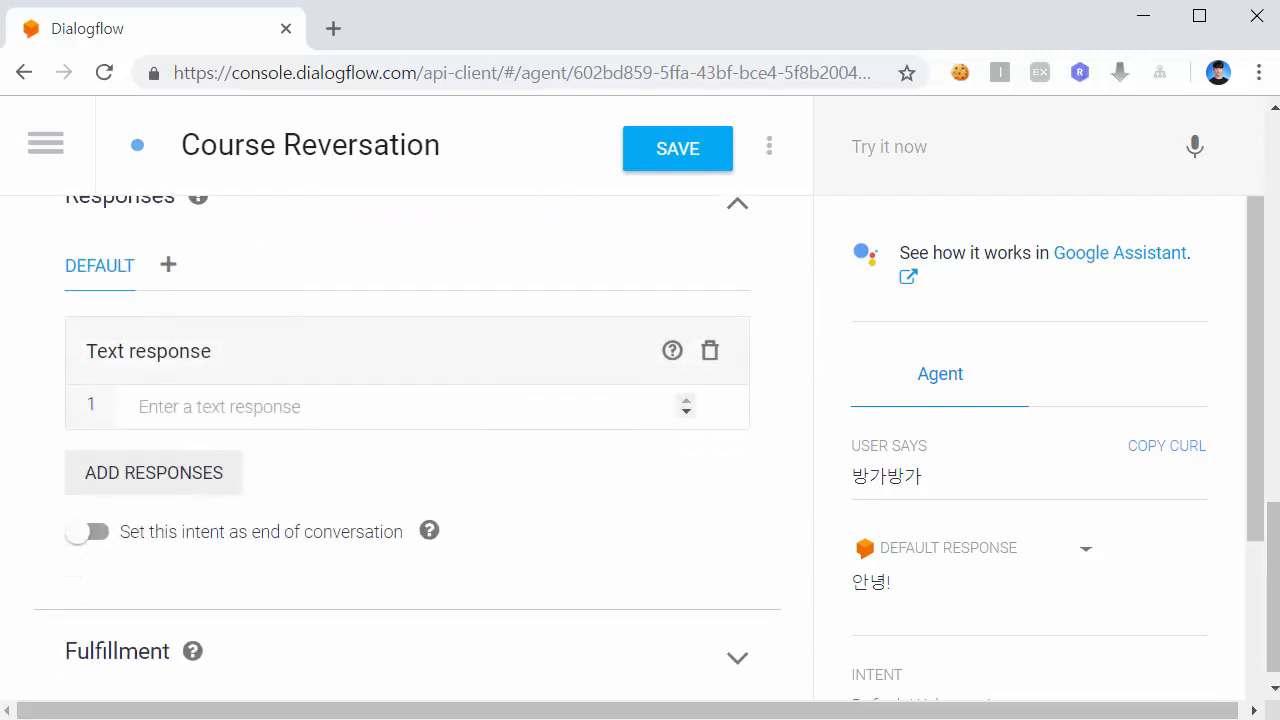
click(333, 409)
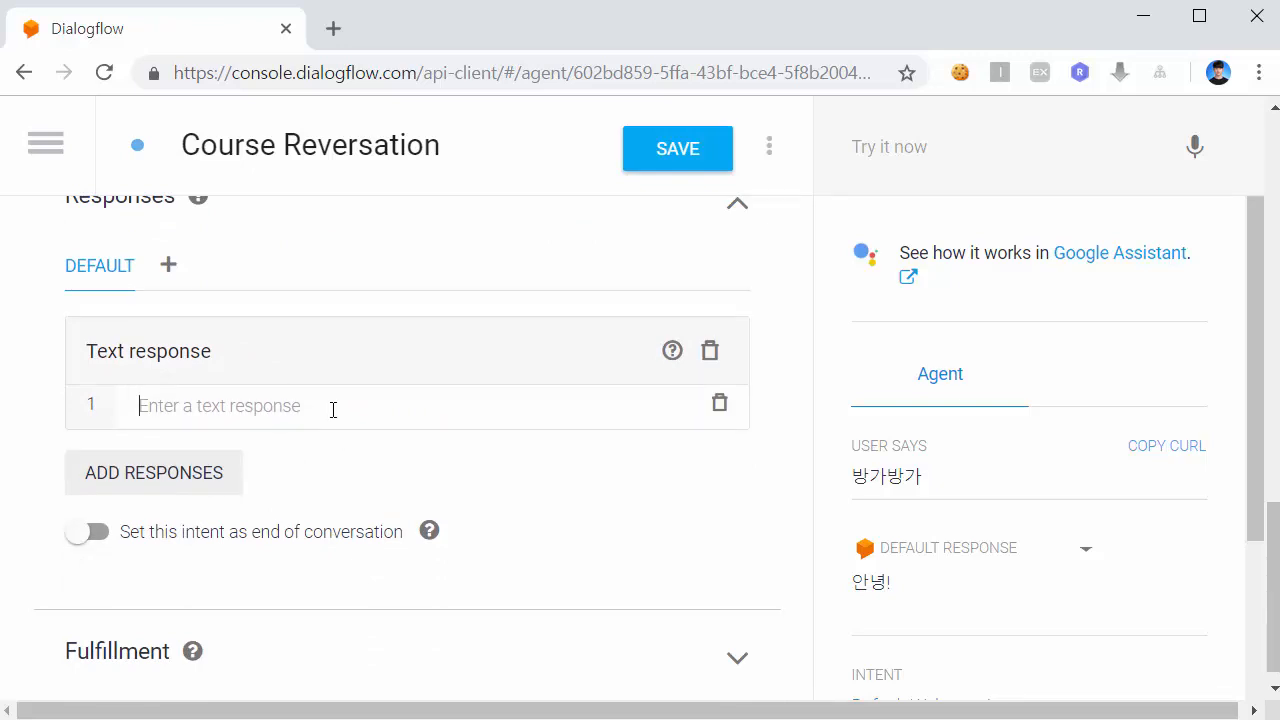
text(어떤 강의를)
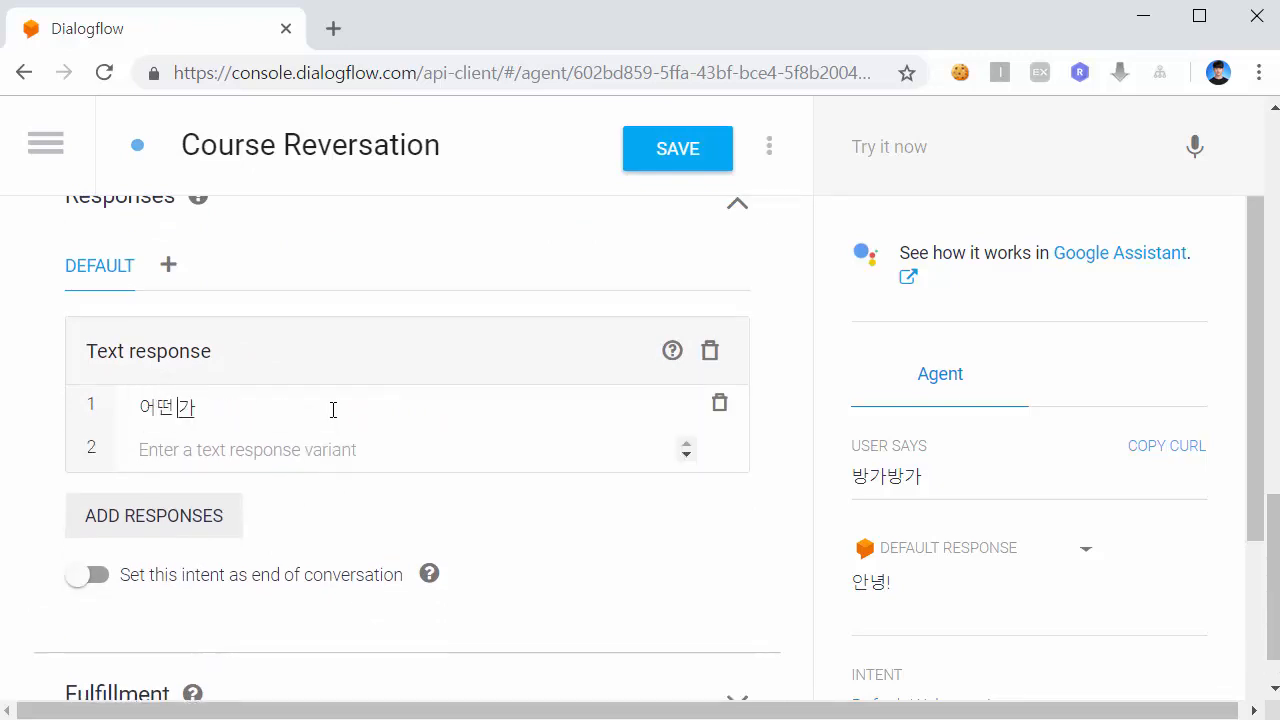
text( 득고시)
key(BackSpace)
key(BackSpace)
text(듣고 싶으세요?)
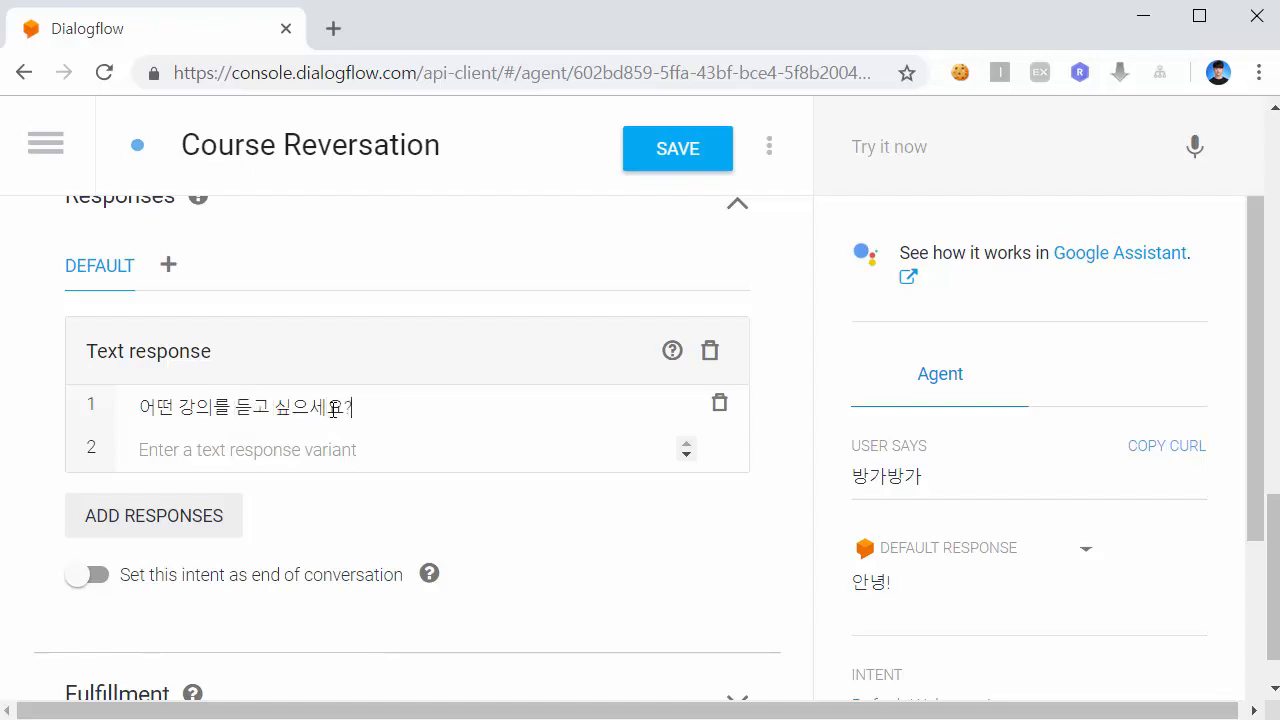
key(Return)
Add the second text response variant "듣고 싶은 강의 이름을 말씀해주세요."
text(듣고 싶은 강의 이)
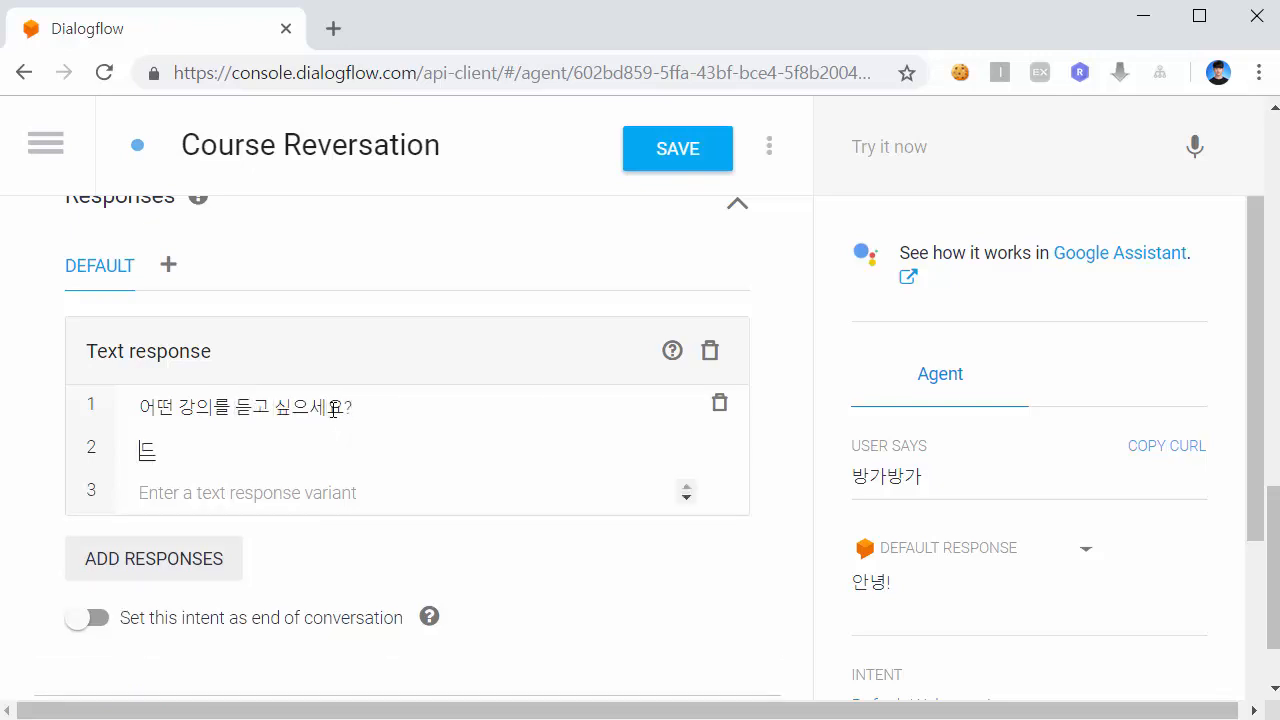
text(름)
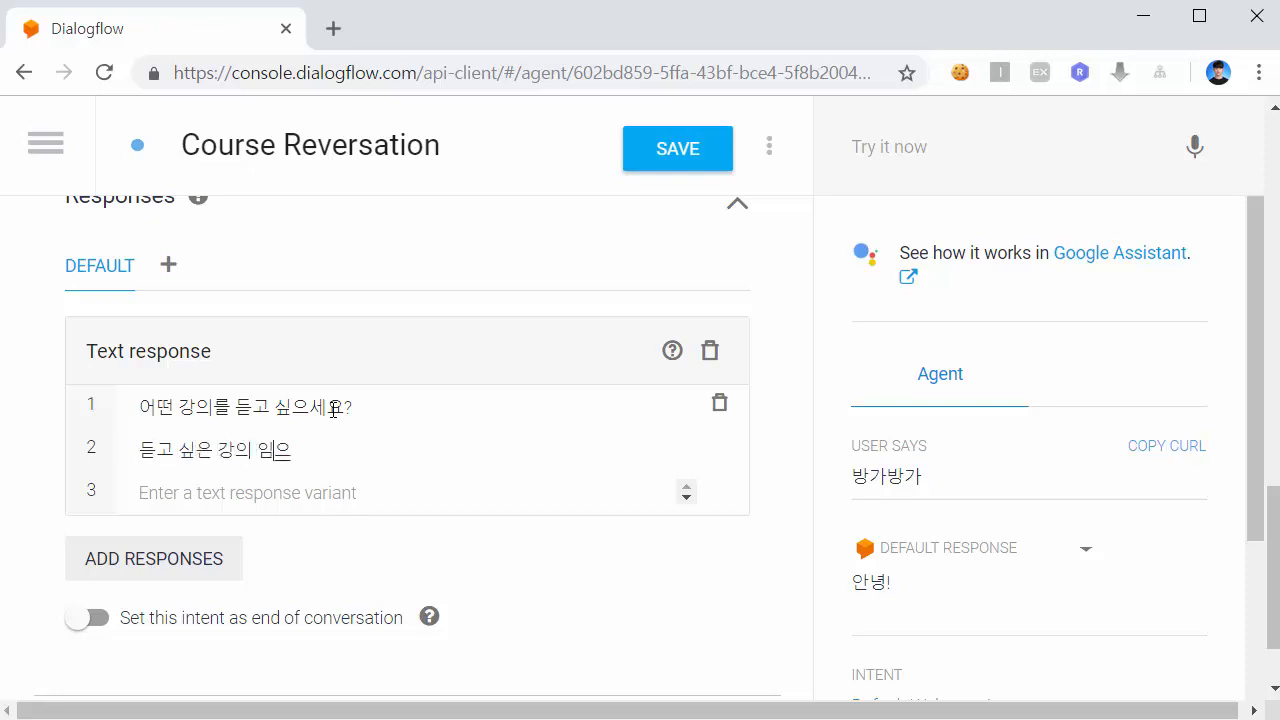
key(BackSpace)
key(BackSpace)
text(이름을 말씀해주세요.)
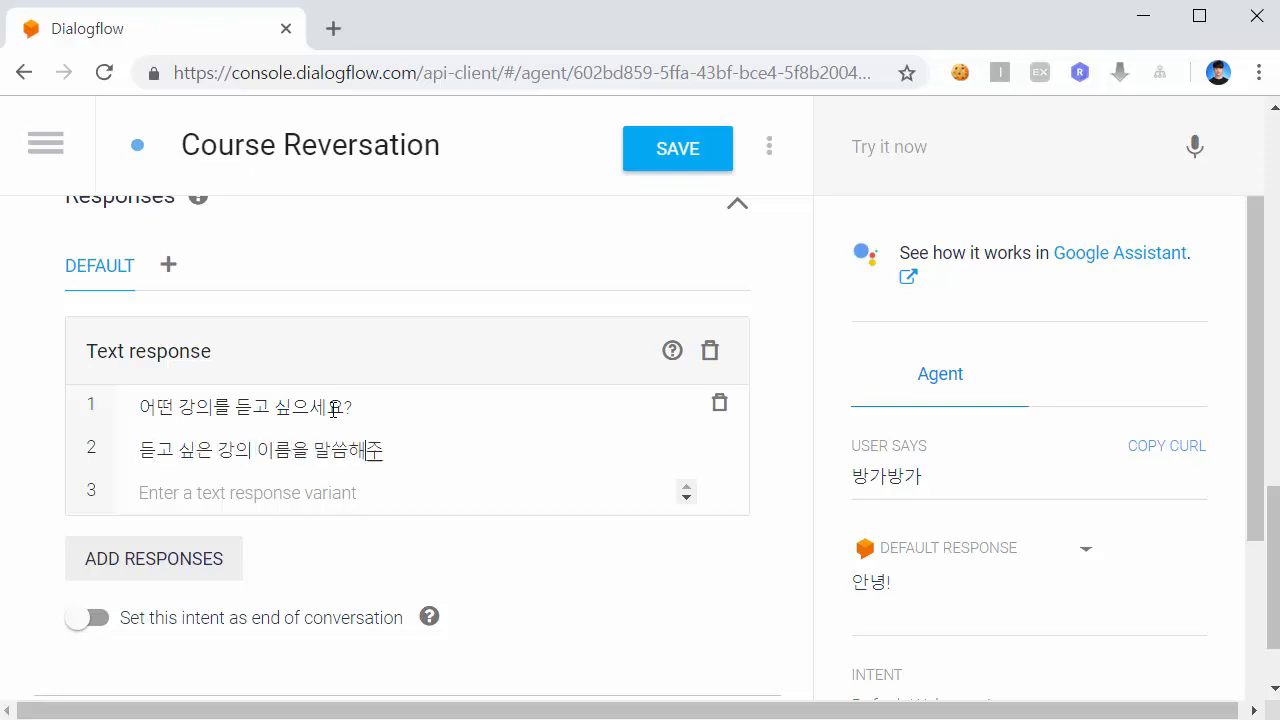
key(Return)
Add the third text response variant "원하시는 강의명을 입력해주세요!" and save the intent
text(원)
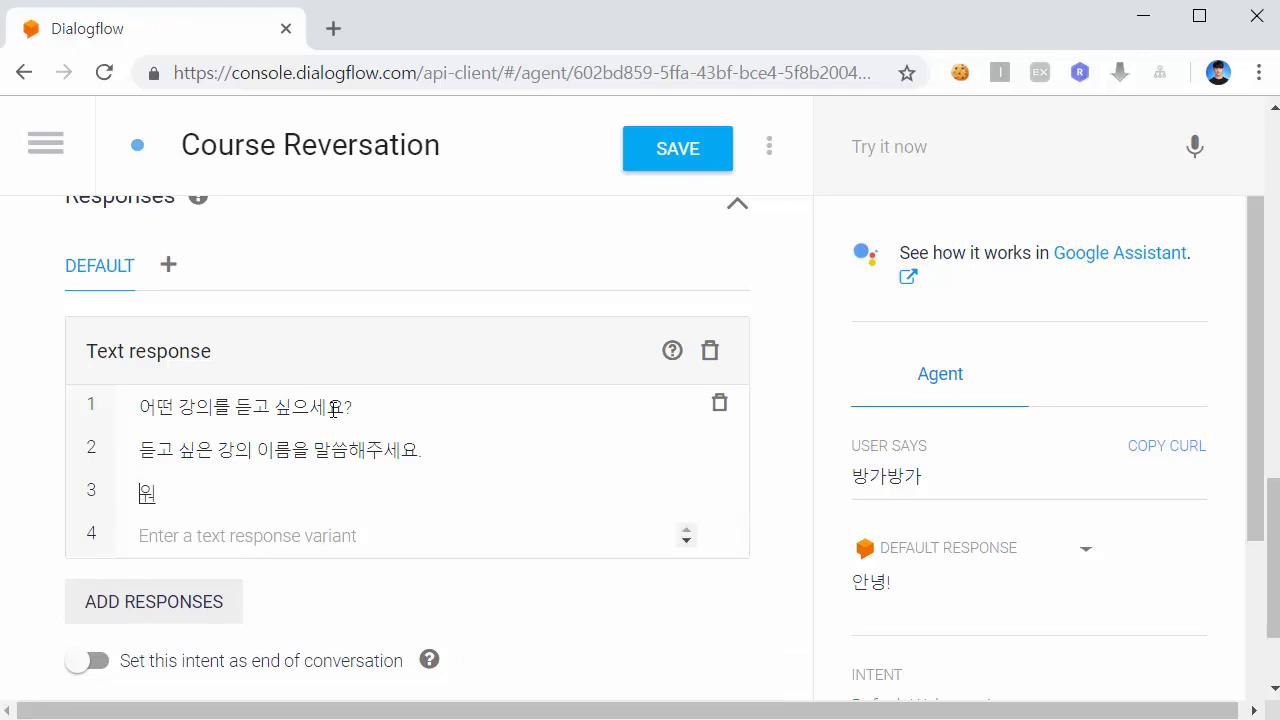
text(하시는 강의명을)
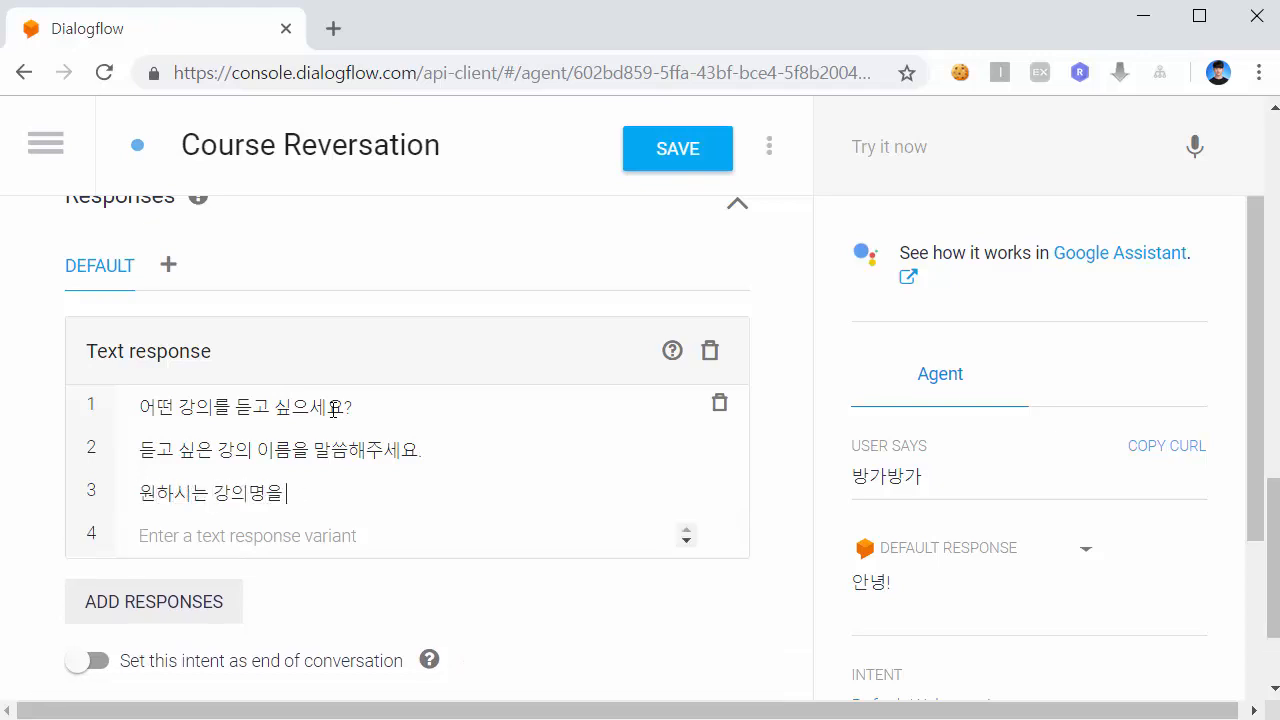
text( 입력해주세요)
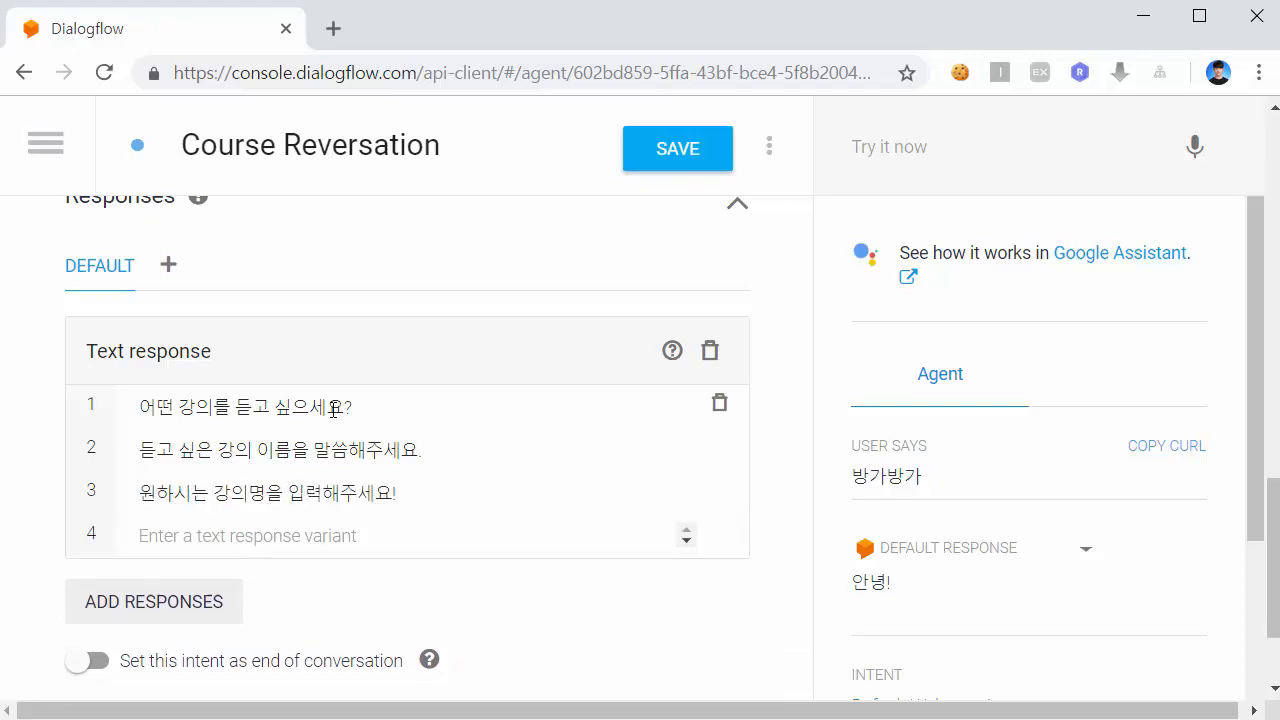
text(!)
key(Return)
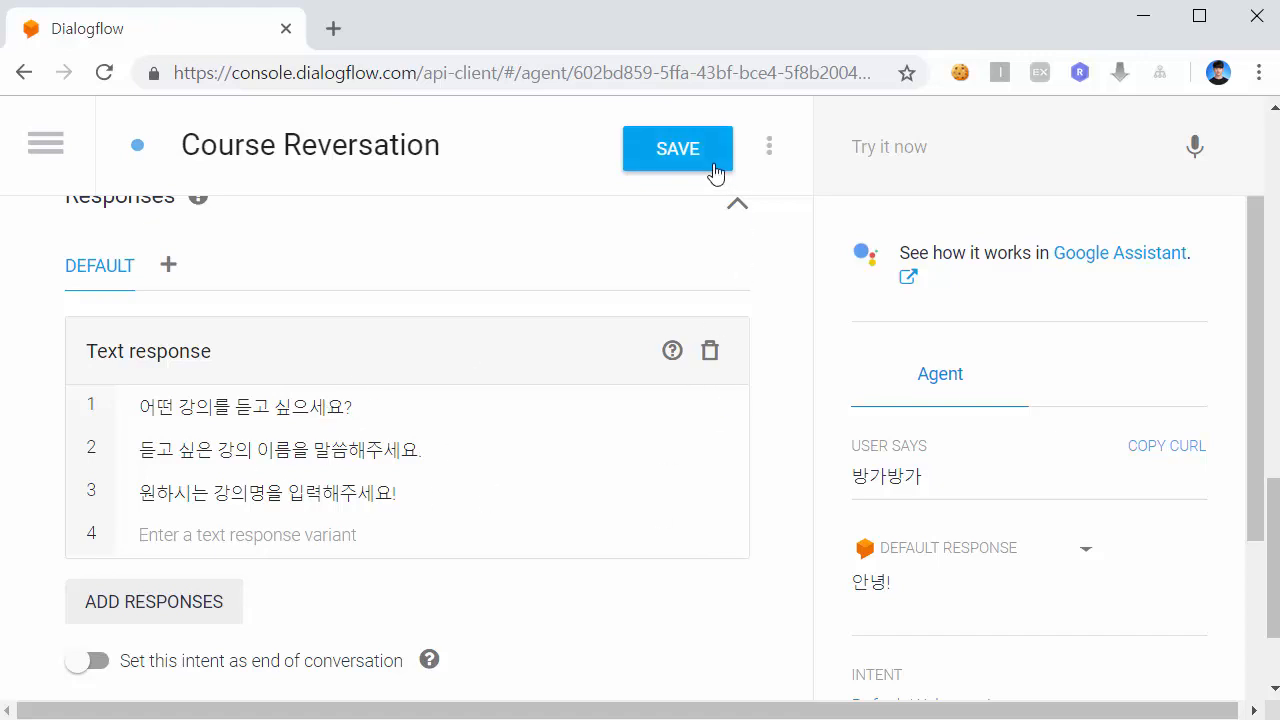
click(722, 168)
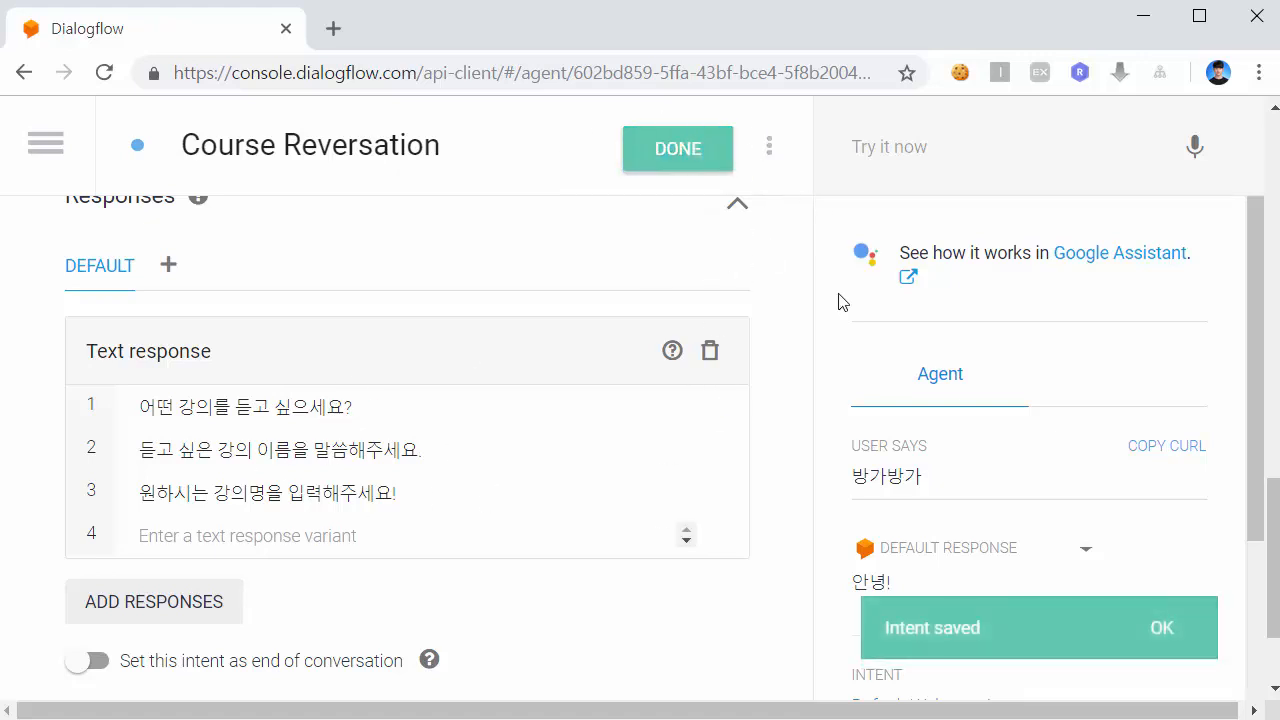
Test the agent with the user message "강의 신청할래" and check its default response and matched intent
click(989, 152)
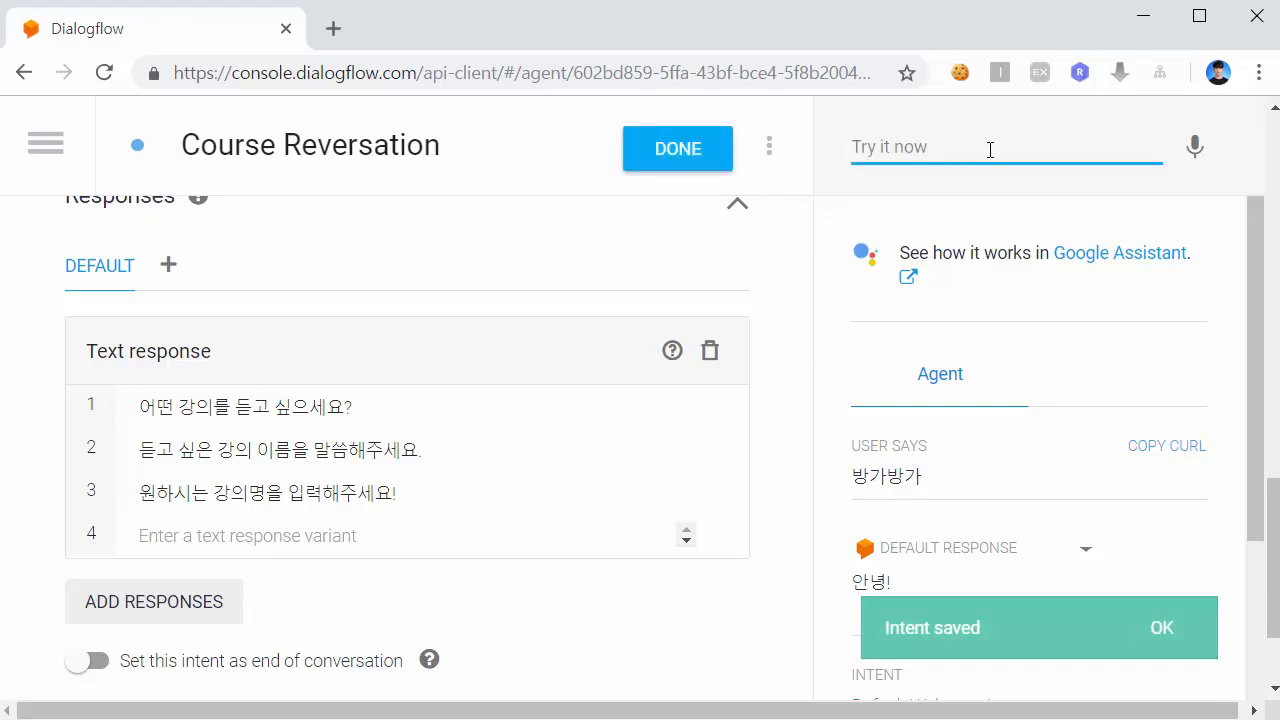
text(강의 신청할래)
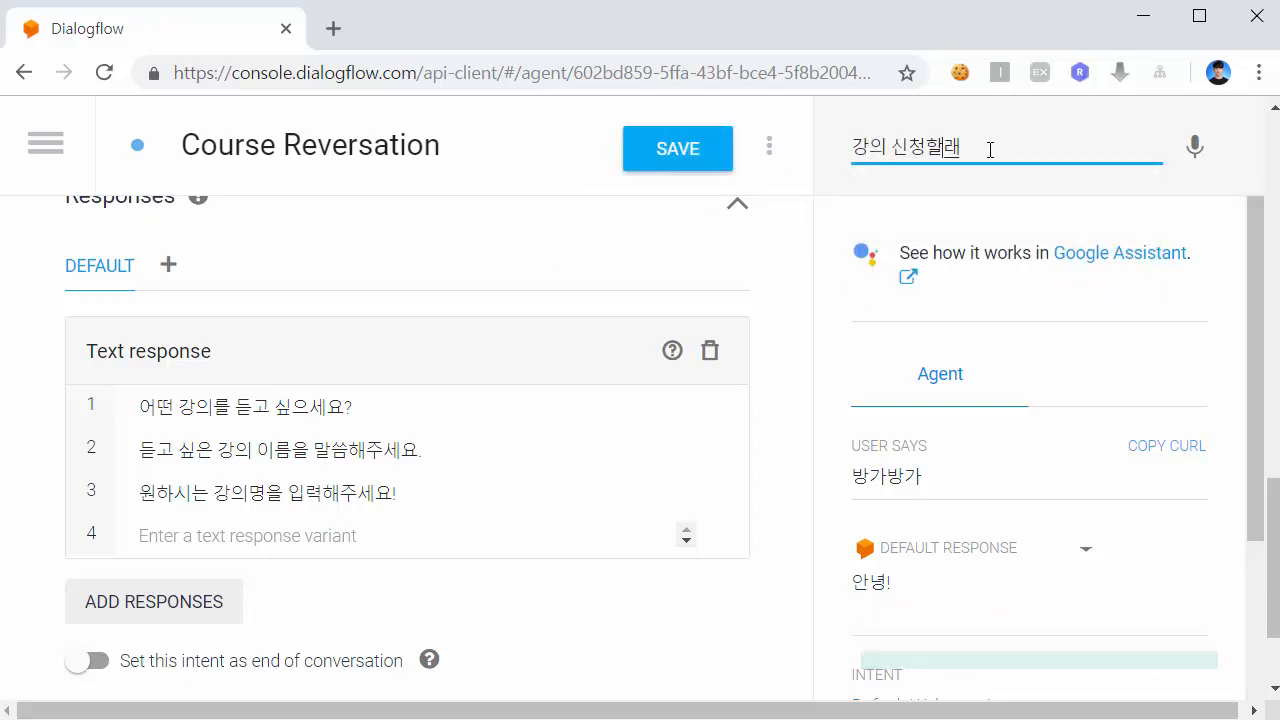
key(Return)
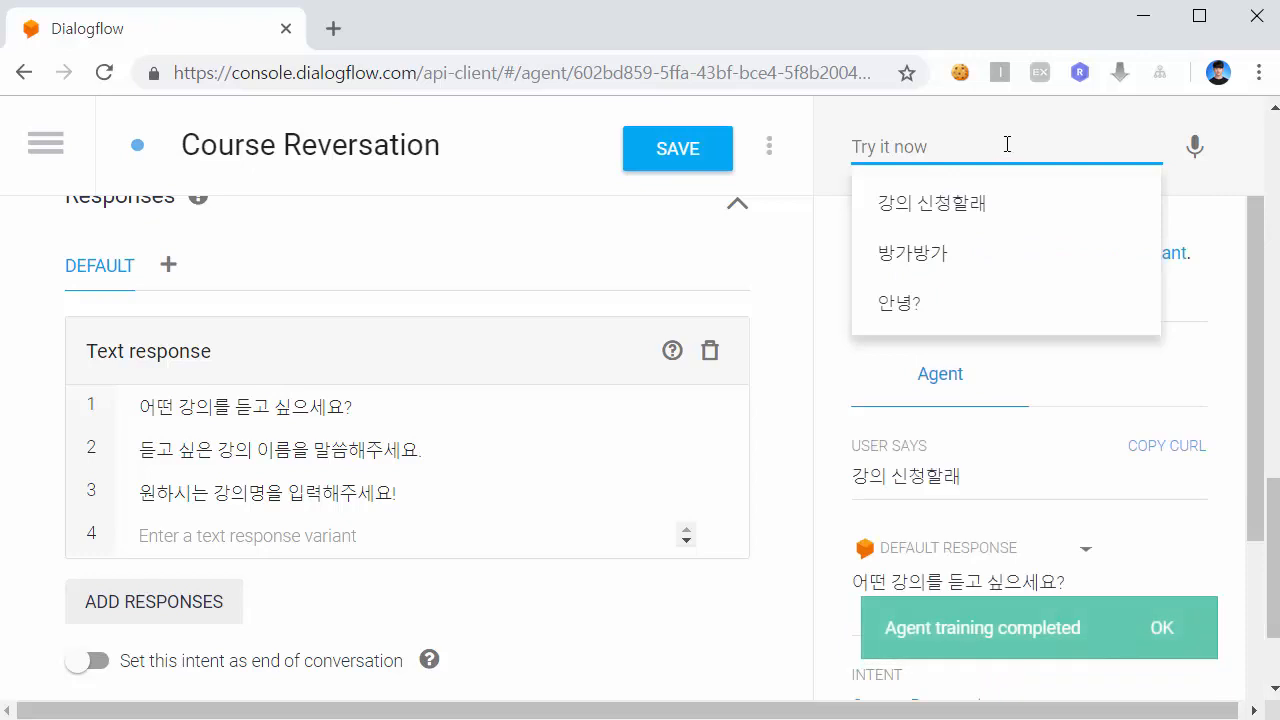
click(958, 109)
scroll(1020, 437, down, 3)
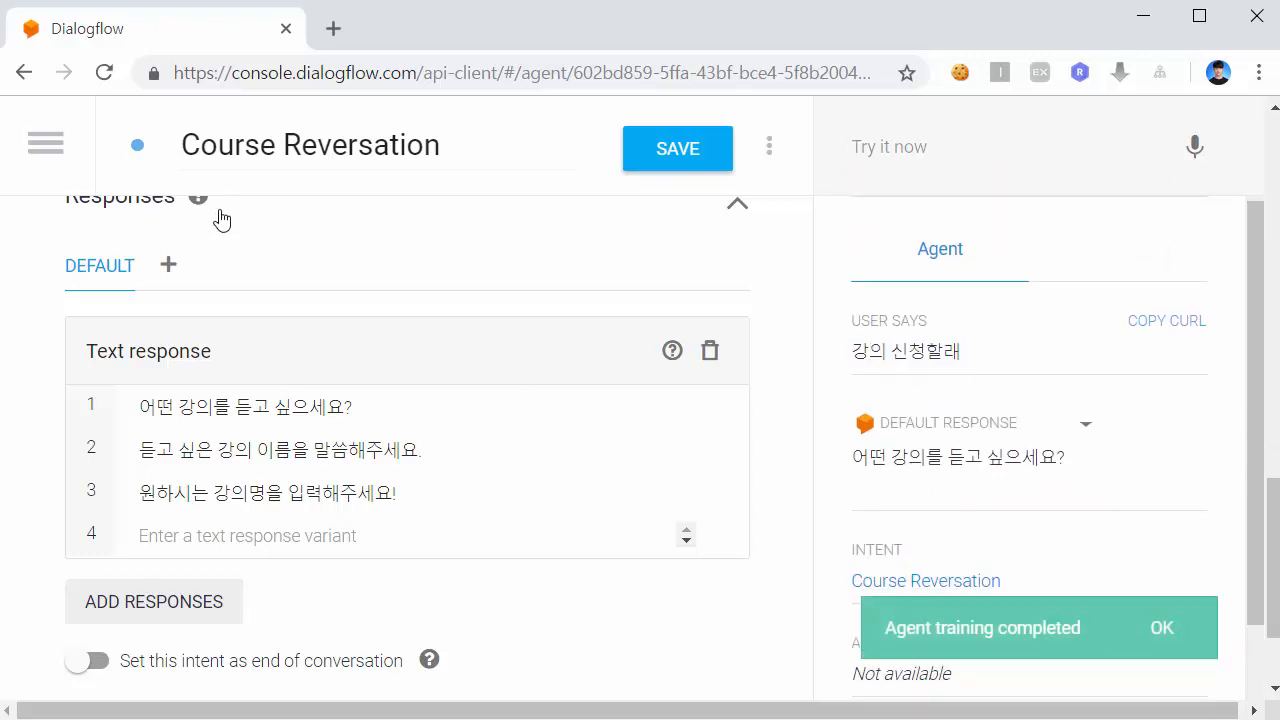
drag(846, 459, 1096, 460)
click(1098, 460)
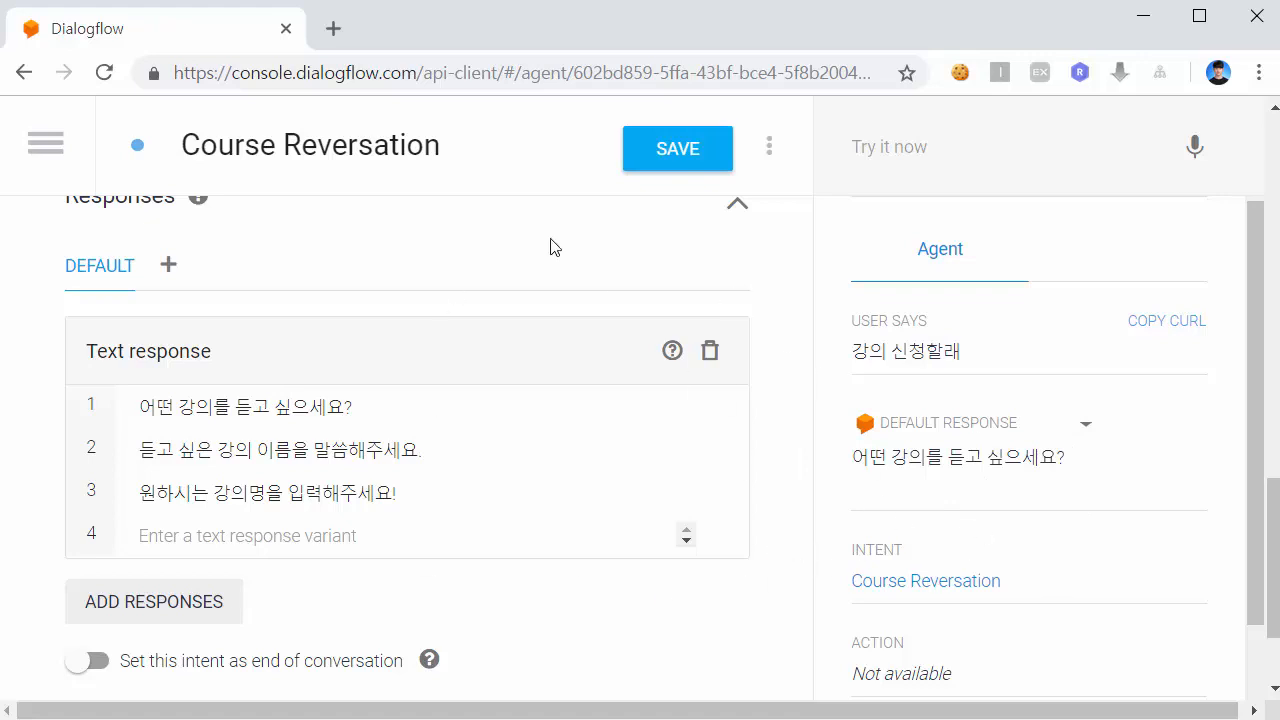
Compare the test's default response with the intent's training phrases, name and text response variants
scroll(657, 429, up, 10)
scroll(508, 384, up, 4)
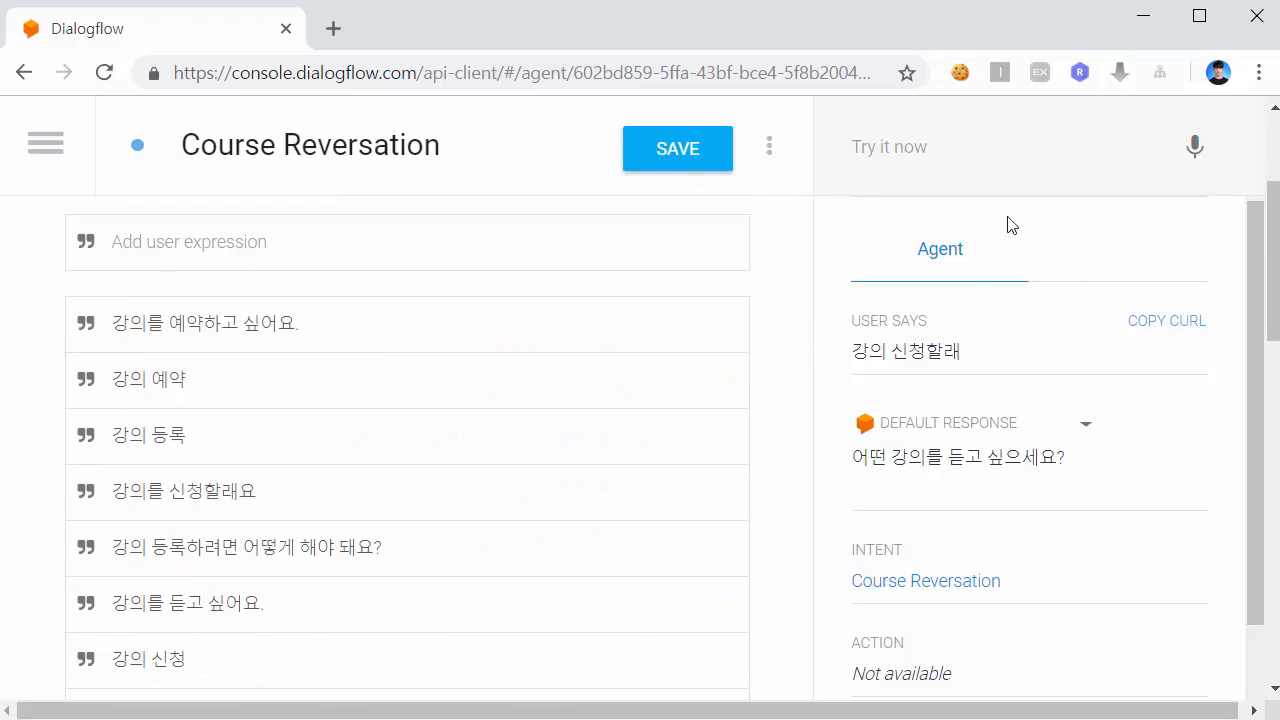
drag(1070, 470, 837, 446)
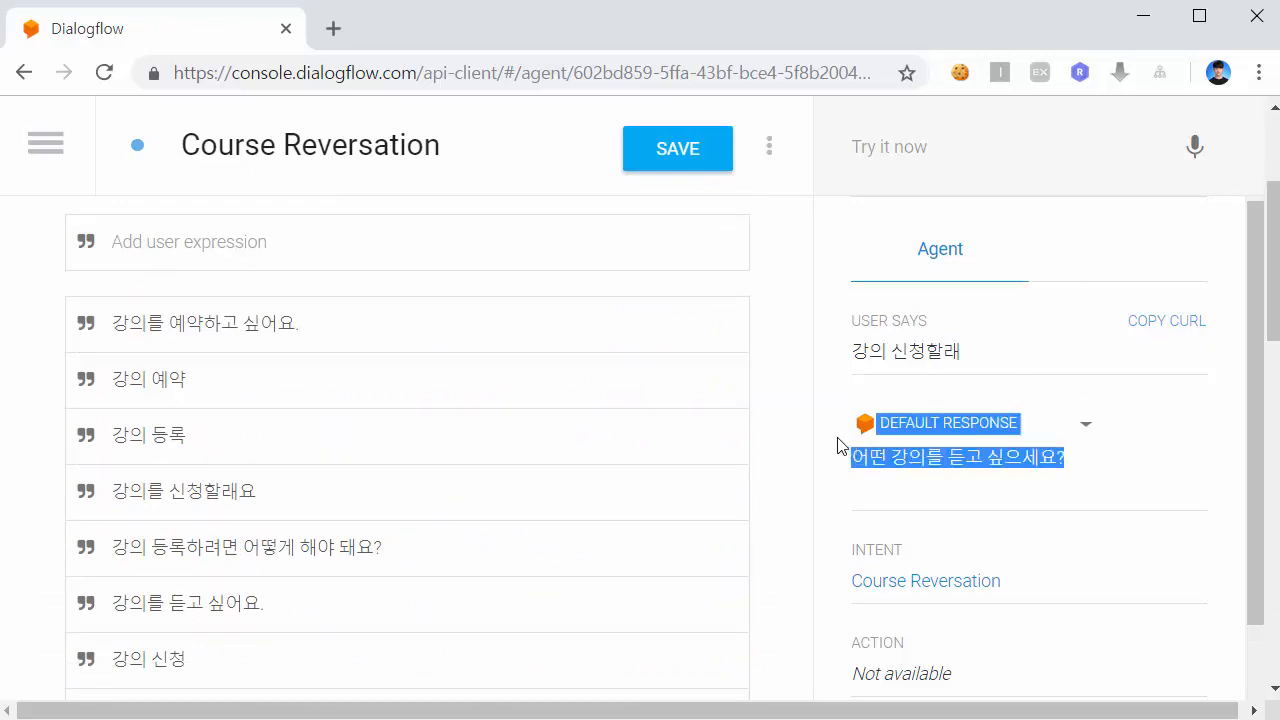
click(802, 444)
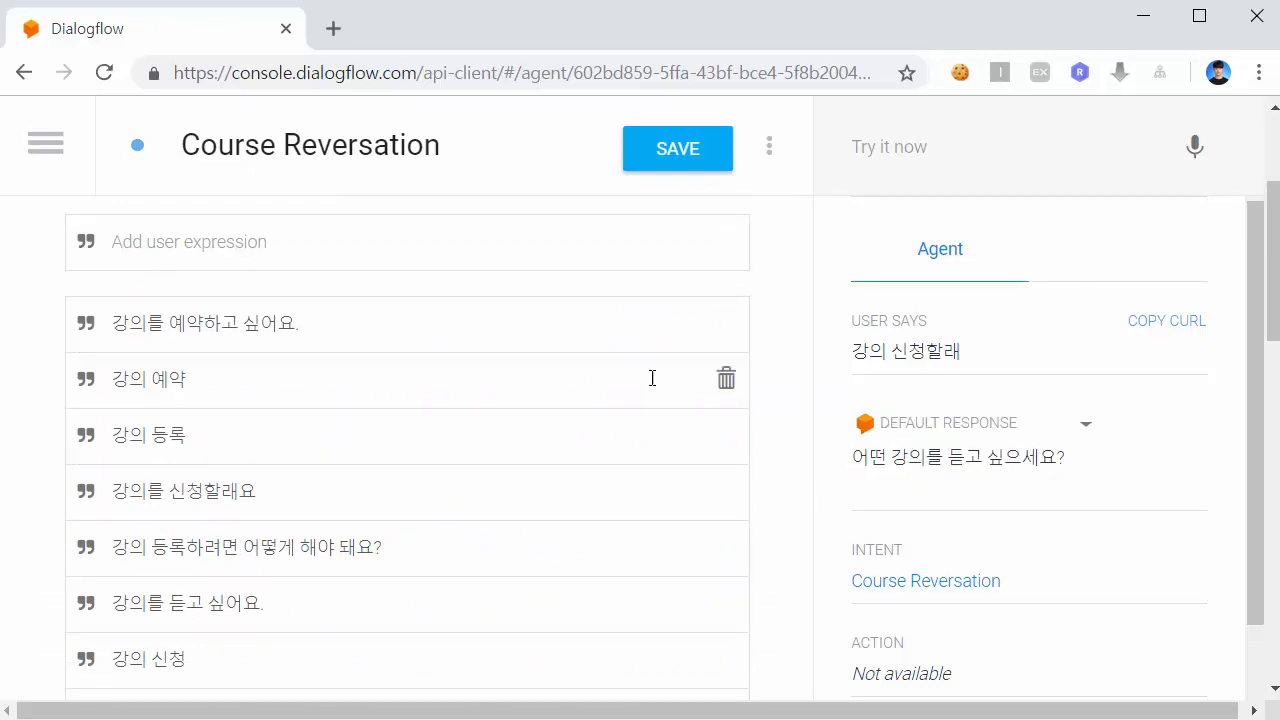
scroll(651, 374, up, 3)
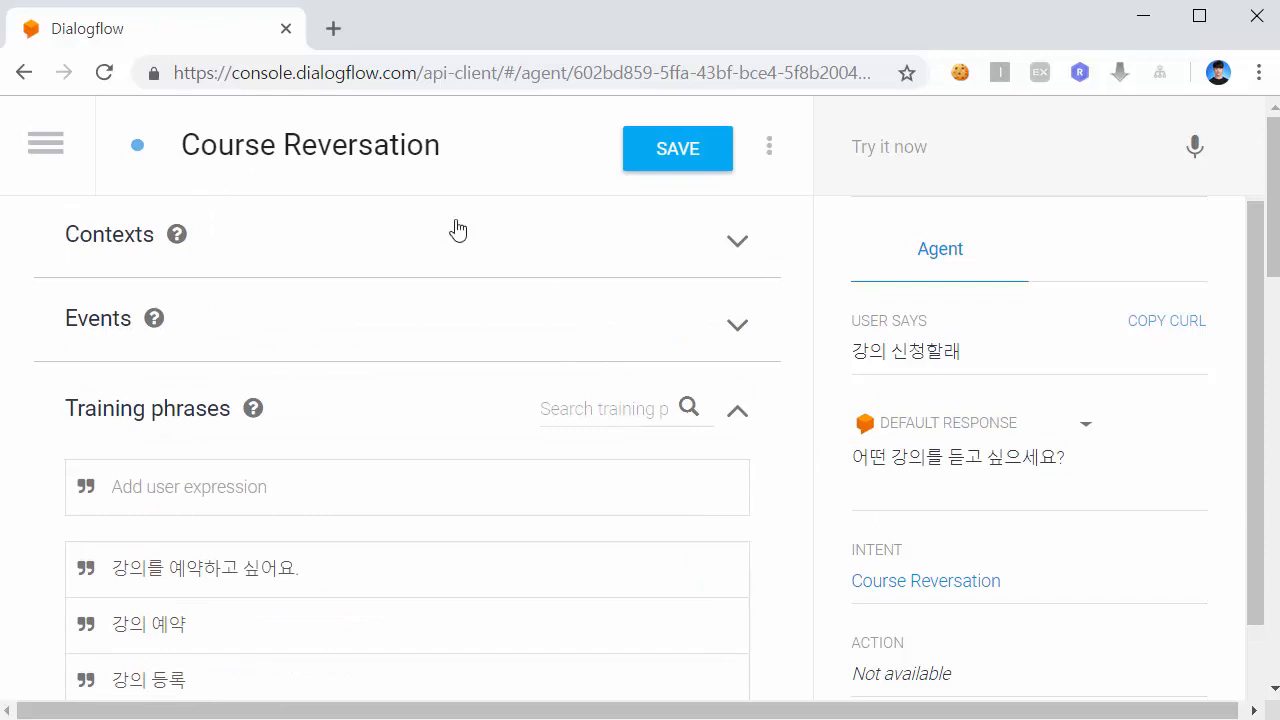
drag(191, 153, 463, 173)
click(463, 173)
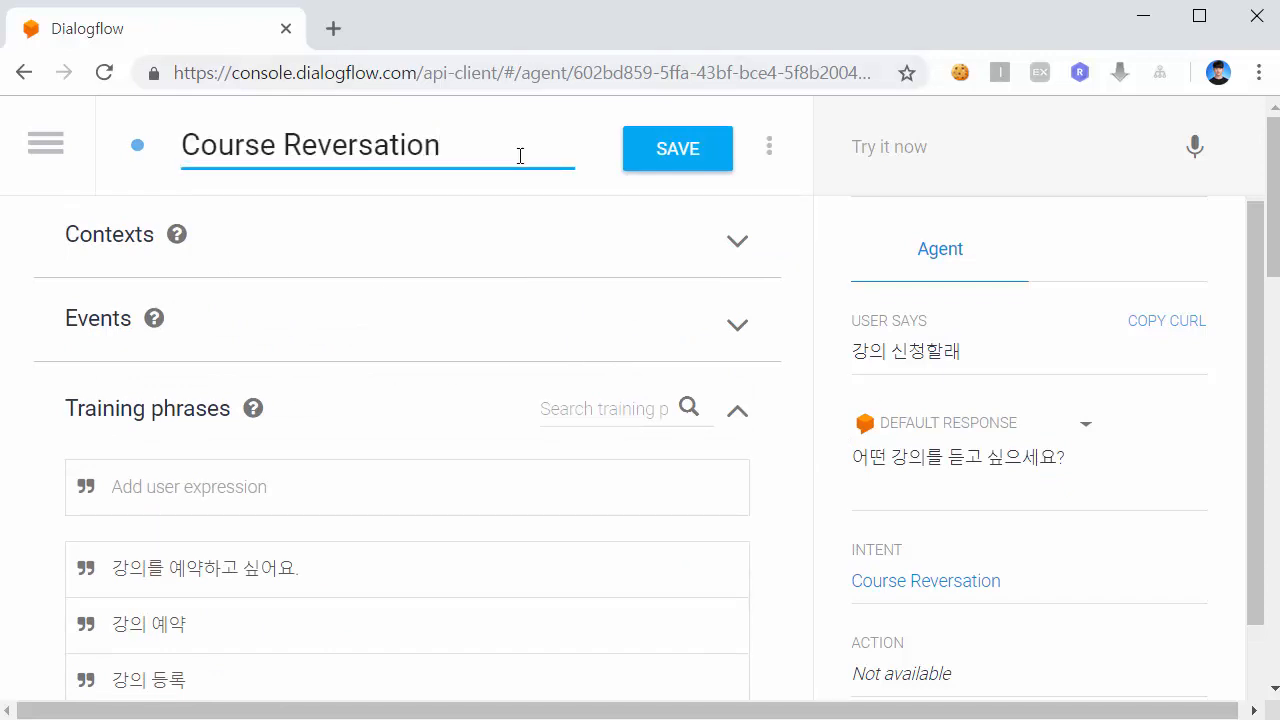
scroll(466, 337, down, 3)
scroll(422, 330, down, 5)
scroll(422, 330, down, 5)
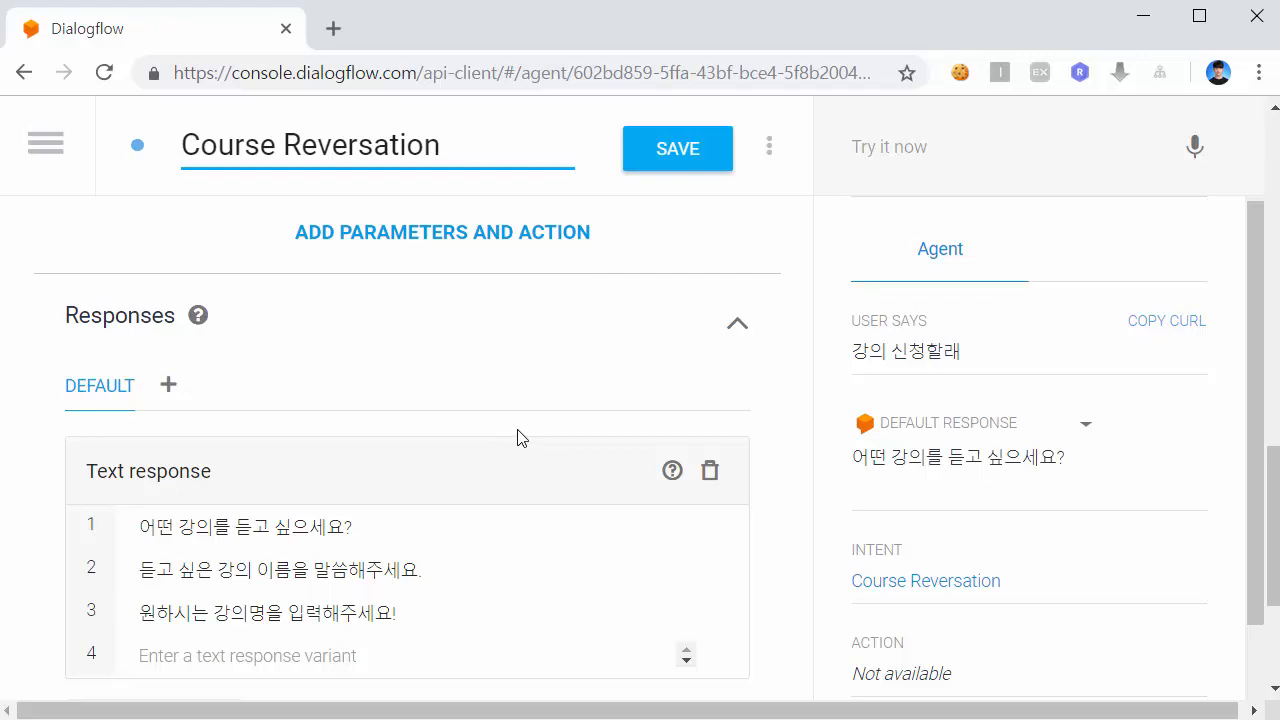
scroll(575, 415, up, 8)
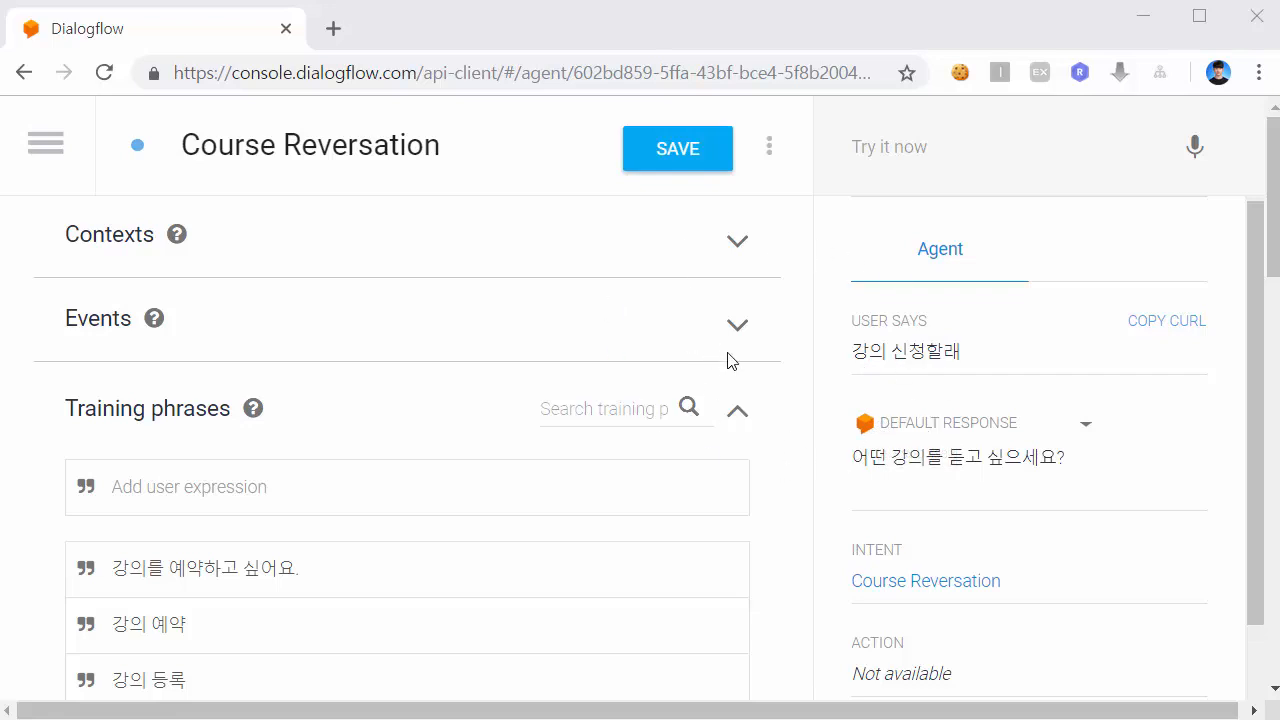
scroll(891, 417, up, 1)
scroll(844, 430, down, 2)
scroll(844, 430, up, 2)
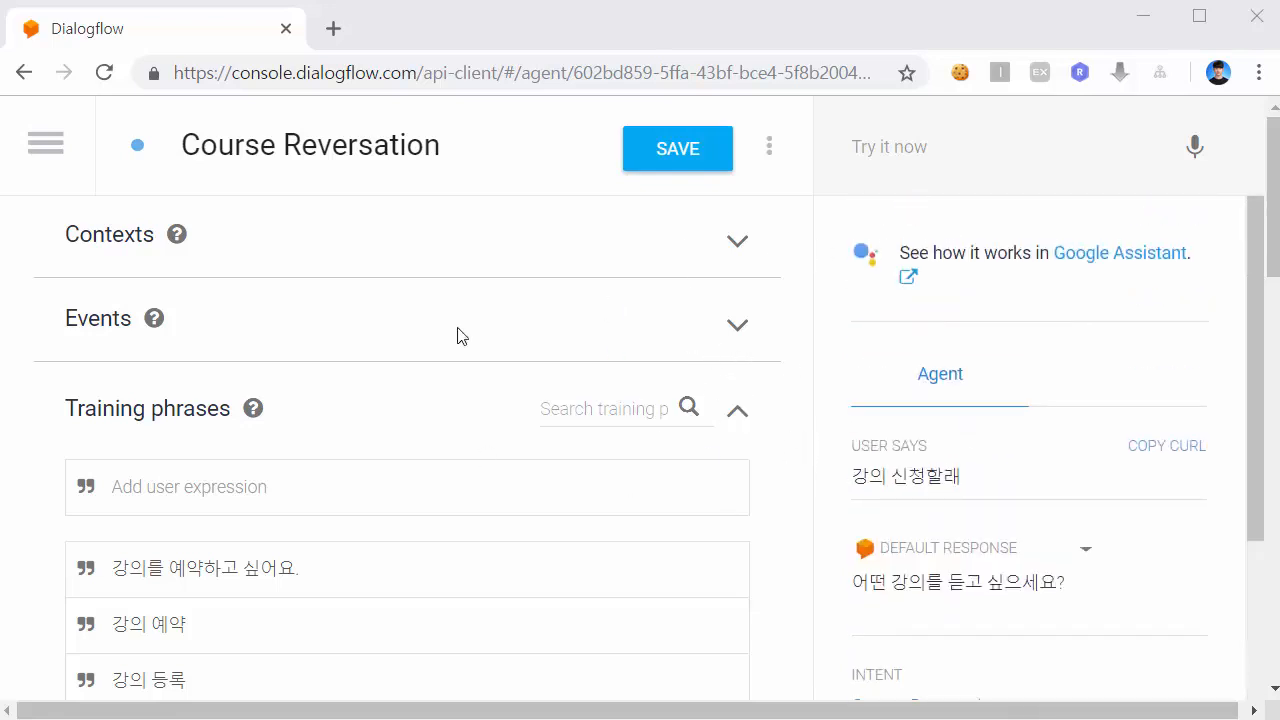